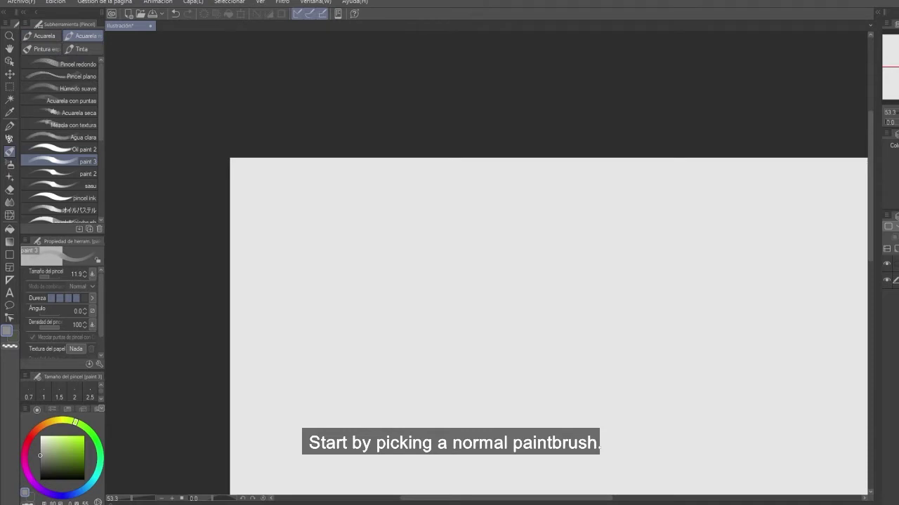
- Paint a grey branching liquid drip with a separate small drop on the canvas, using the paint 3 brush at size 52.4
click(897, 264)
drag(305, 229, 311, 234)
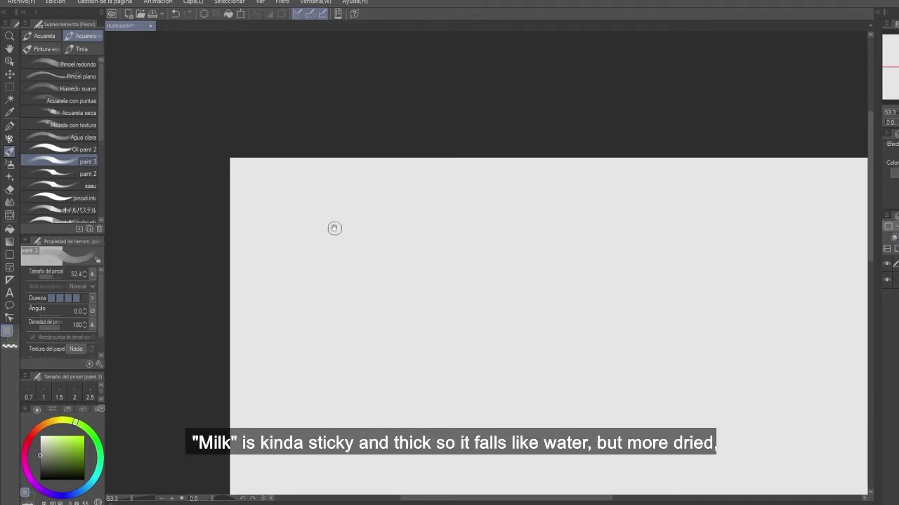
scroll(511, 241, down, 3)
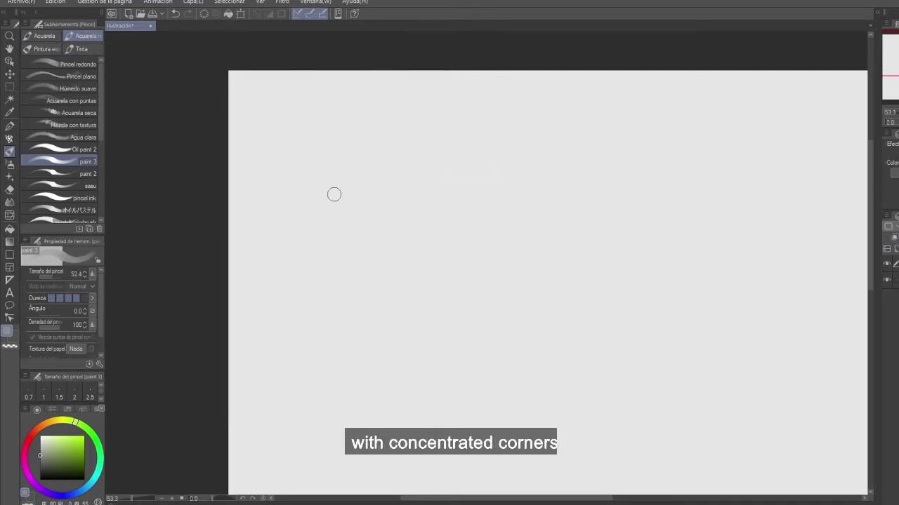
mouse_move(334, 194)
mouse_down()
mouse_move(358, 171)
mouse_move(327, 203)
mouse_move(360, 177)
mouse_move(337, 205)
mouse_move(365, 179)
mouse_move(366, 199)
mouse_move(362, 178)
mouse_move(385, 160)
mouse_move(396, 132)
mouse_move(374, 172)
mouse_move(374, 201)
mouse_move(363, 208)
mouse_move(366, 181)
mouse_move(405, 123)
mouse_move(402, 202)
mouse_move(406, 131)
mouse_up()
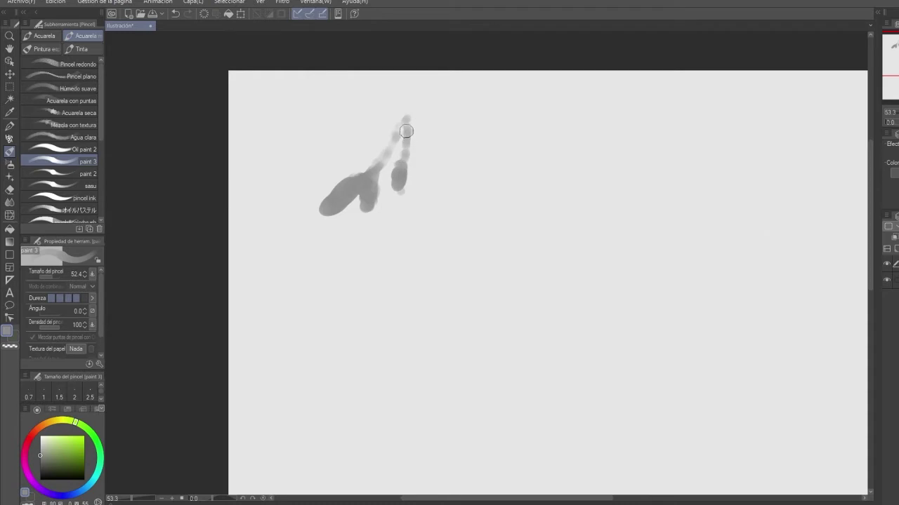
mouse_move(373, 213)
mouse_down()
mouse_move(373, 246)
mouse_move(366, 184)
mouse_up()
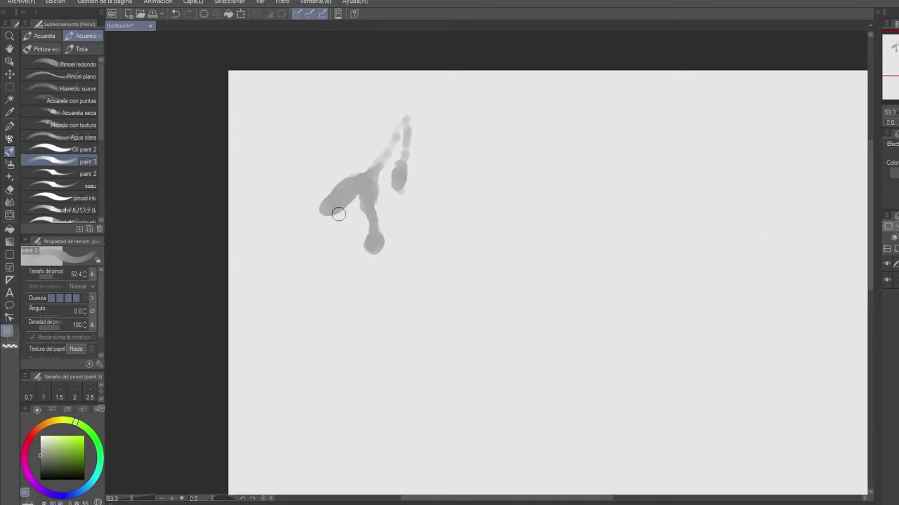
- Duplicate the grey drip layer and place the copy beside the original, leaving a gap between them
click(10, 74)
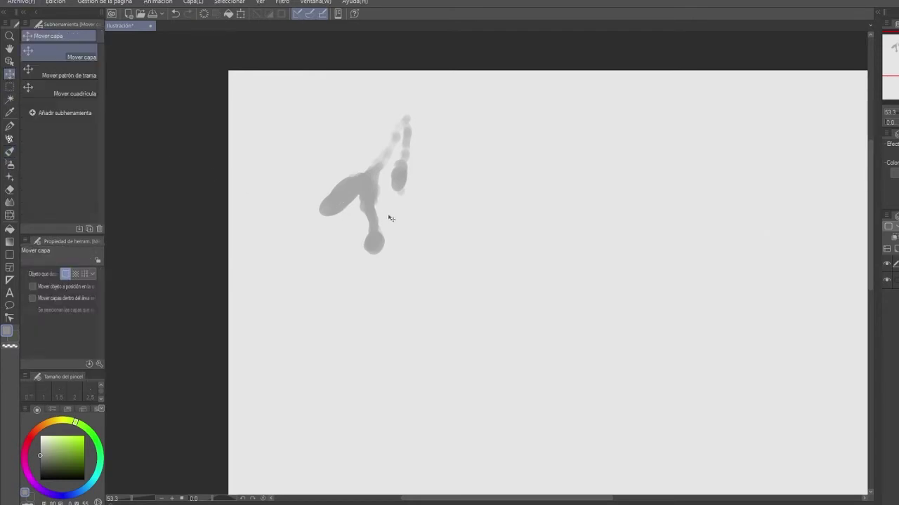
drag(356, 186, 471, 188)
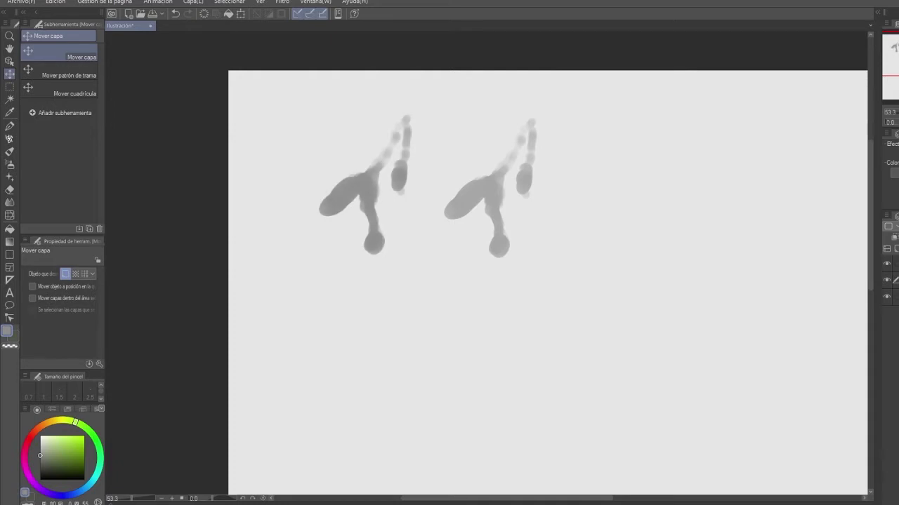
click(896, 264)
drag(494, 213, 500, 215)
drag(583, 235, 544, 215)
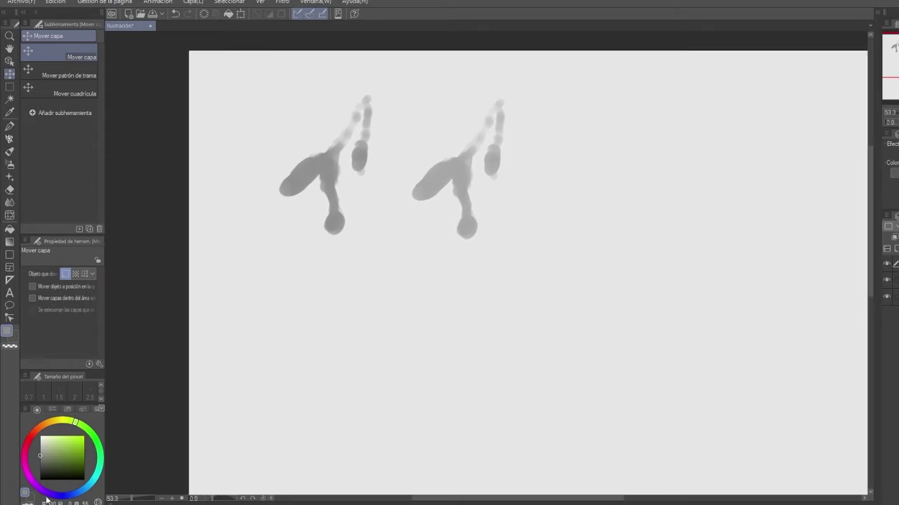
- Erase the inner areas of the copied drip using paint 3 with transparent colour, leaving darker edges and reducing the brush to about 32
click(27, 502)
click(10, 151)
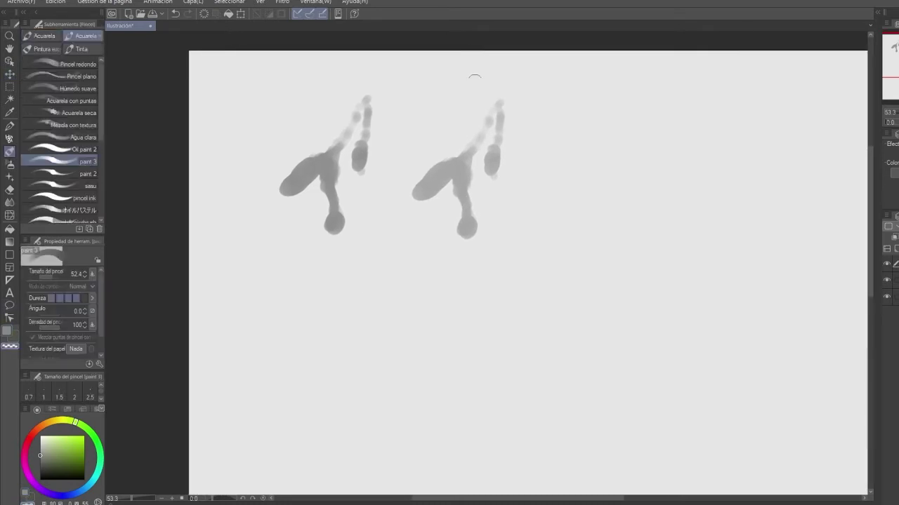
mouse_move(450, 164)
mouse_down()
mouse_move(445, 167)
mouse_move(428, 185)
mouse_move(461, 153)
mouse_move(465, 232)
mouse_move(464, 203)
mouse_move(497, 137)
mouse_up()
key(bracketleft)
key(bracketleft)
key(bracketleft)
key(bracketleft)
key(bracketleft)
key(bracketleft)
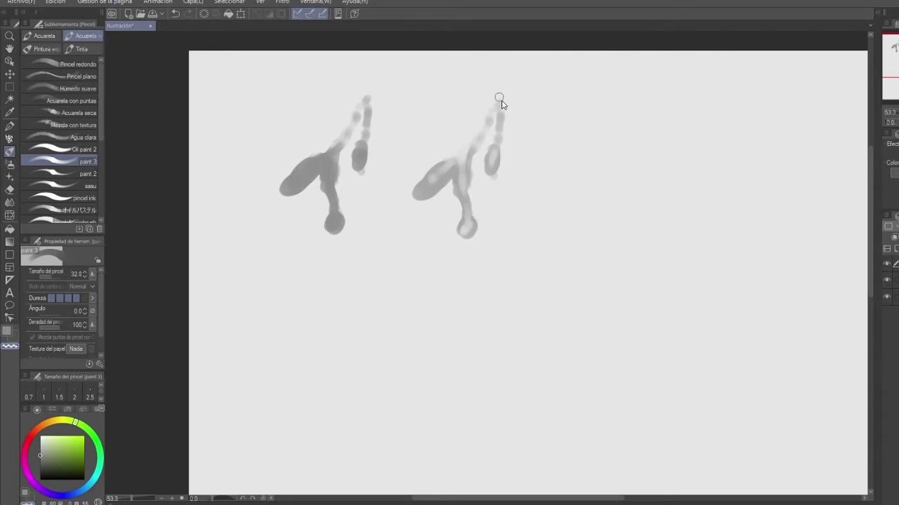
- Erase the centre of the copied drip's thin upper strand and lighten the inside of its large slanted lobe, with brush size up to 41.5
drag(500, 101, 499, 129)
key(bracketleft)
key(bracketleft)
key(bracketleft)
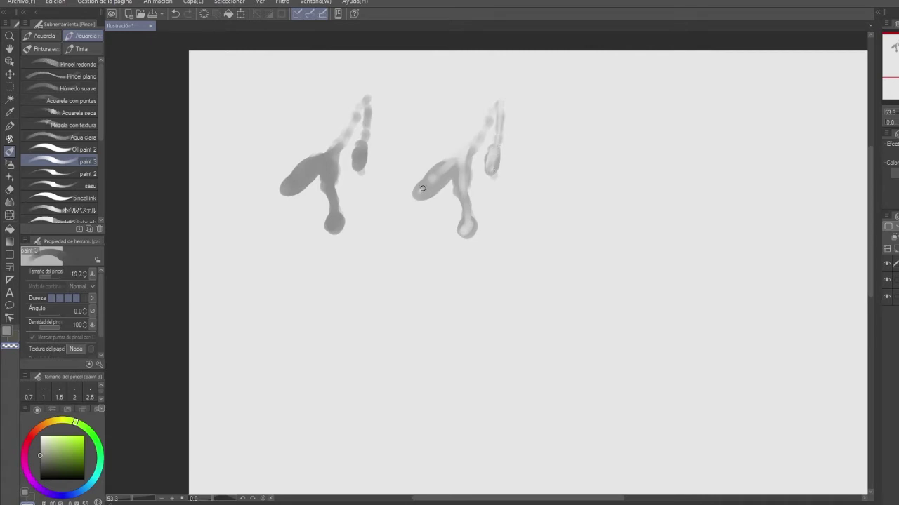
key(bracketright)
key(bracketright)
key(bracketright)
key(bracketright)
drag(423, 189, 445, 170)
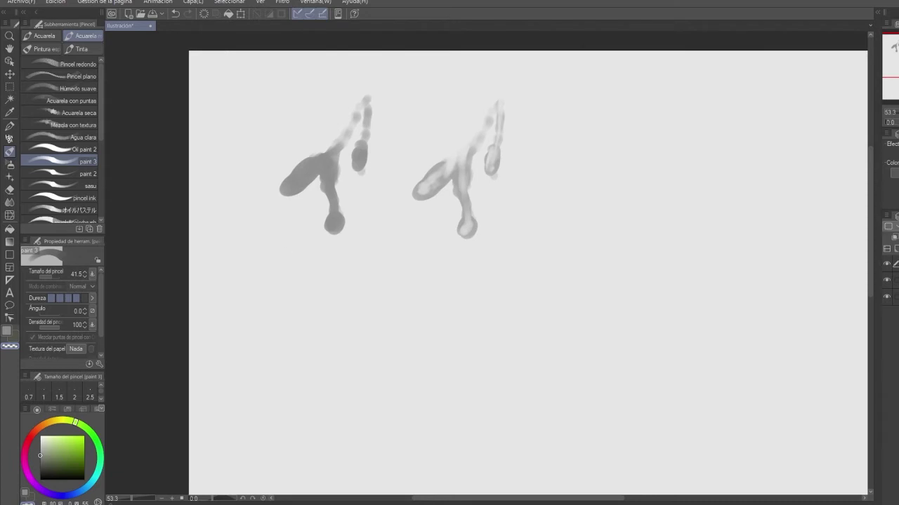
- Tint the hollowed drip with a muted yellowish grey, using the paint 3 brush at size 429.5
click(23, 496)
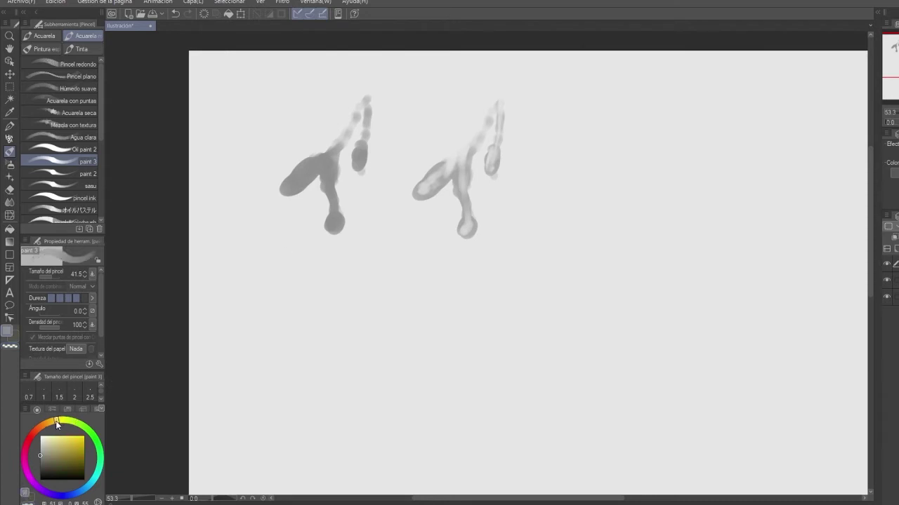
click(47, 447)
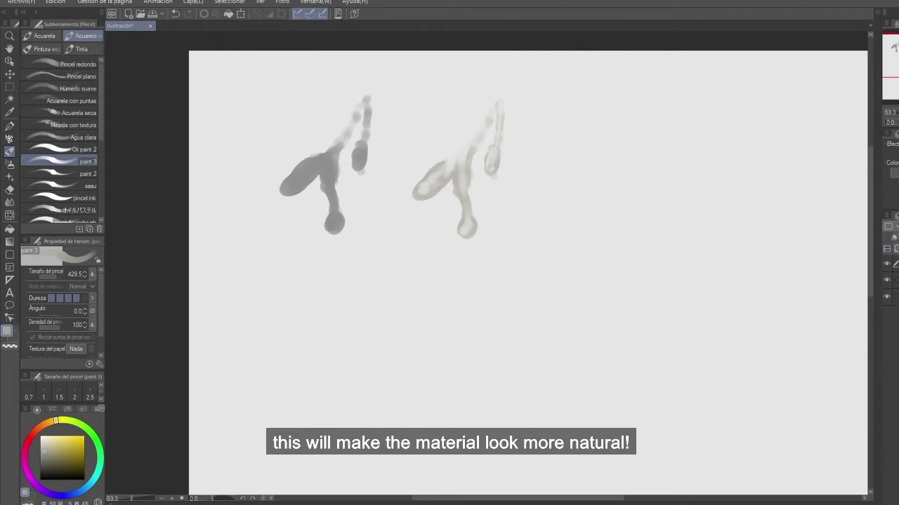
click(10, 86)
drag(452, 175, 528, 173)
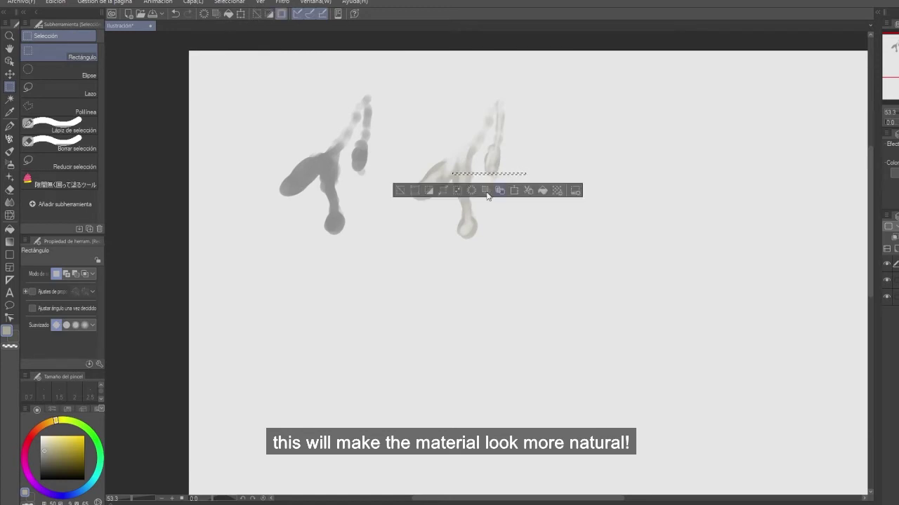
key(ctrl+z)
- Duplicate the tinted drip and place the copy next to it as the third drip in the row
click(10, 74)
drag(477, 184, 585, 187)
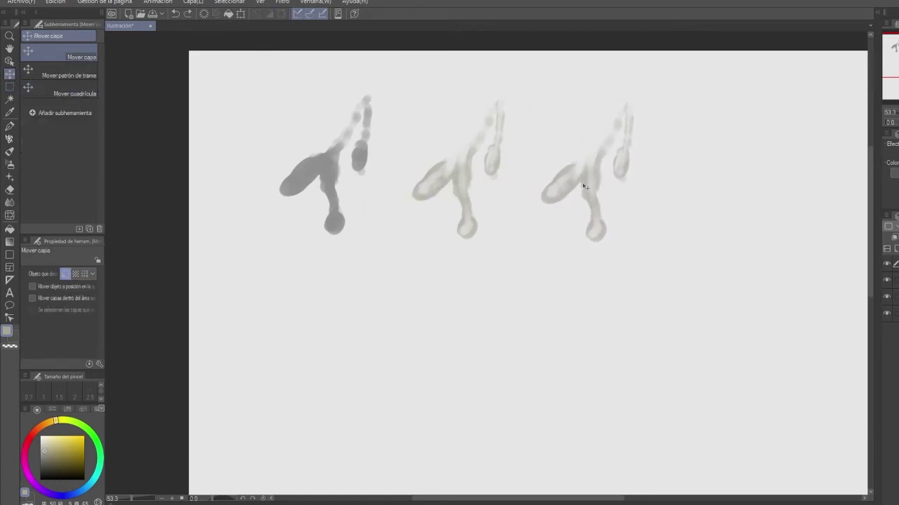
key(space)
drag(647, 231, 511, 218)
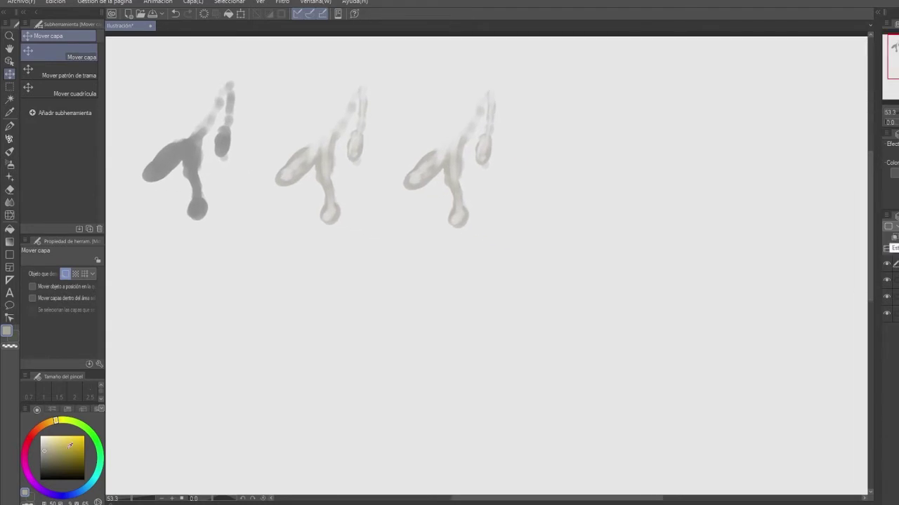
- Paint soft near-white highlights inside the third drip with the paint 3 brush, reducing its size to 18.4
click(9, 150)
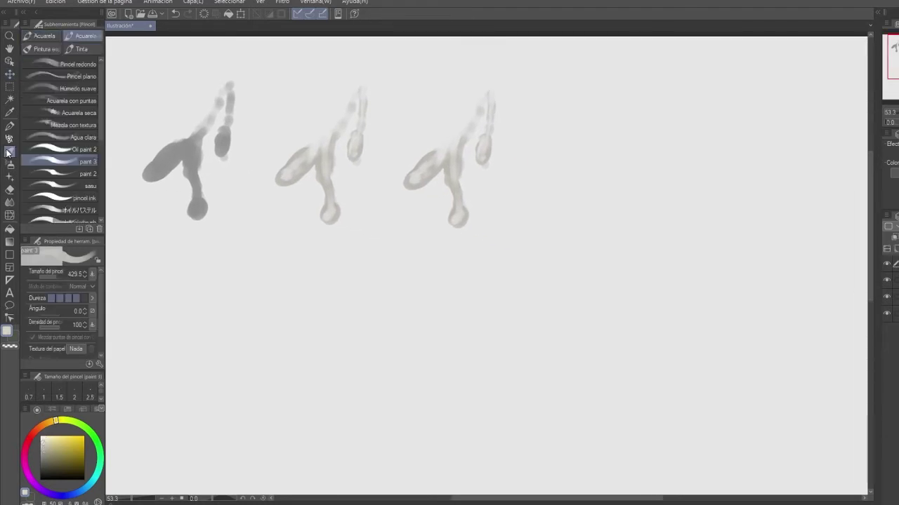
drag(396, 181, 391, 191)
click(44, 435)
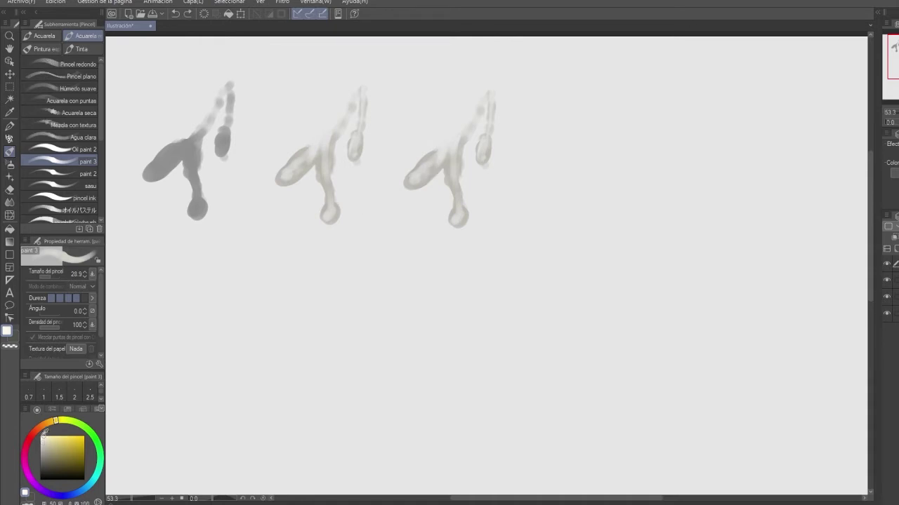
drag(426, 172, 425, 174)
drag(756, 333, 672, 306)
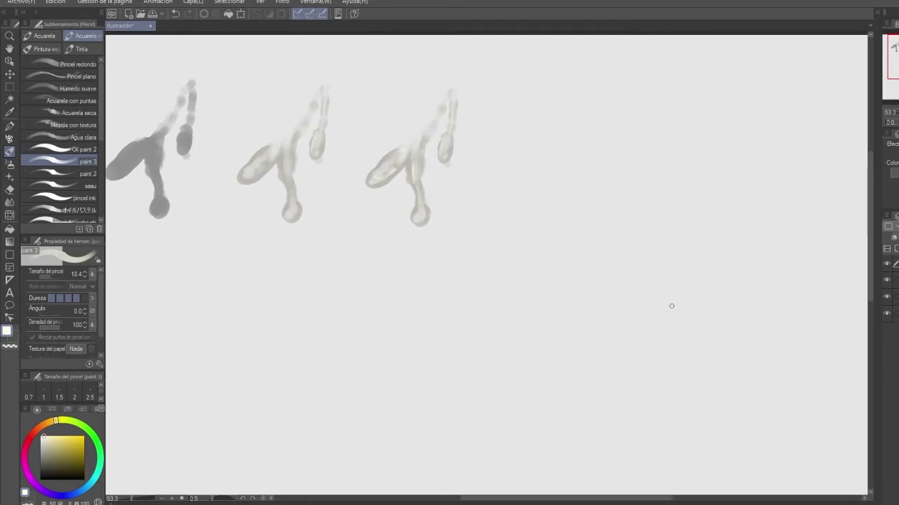
- Duplicate the highlighted third drip and place the copy beside it as the fourth drip in the row
click(887, 264)
click(887, 265)
key(k)
drag(414, 161, 542, 159)
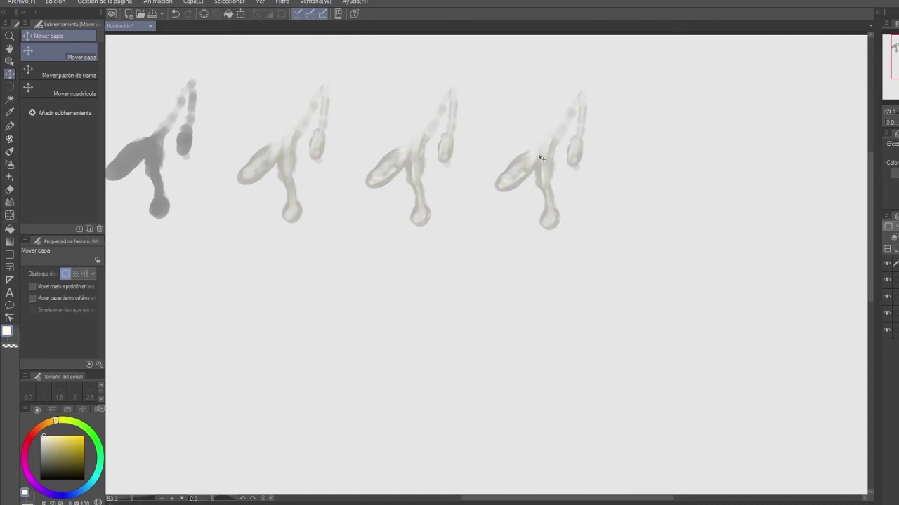
drag(605, 235, 606, 268)
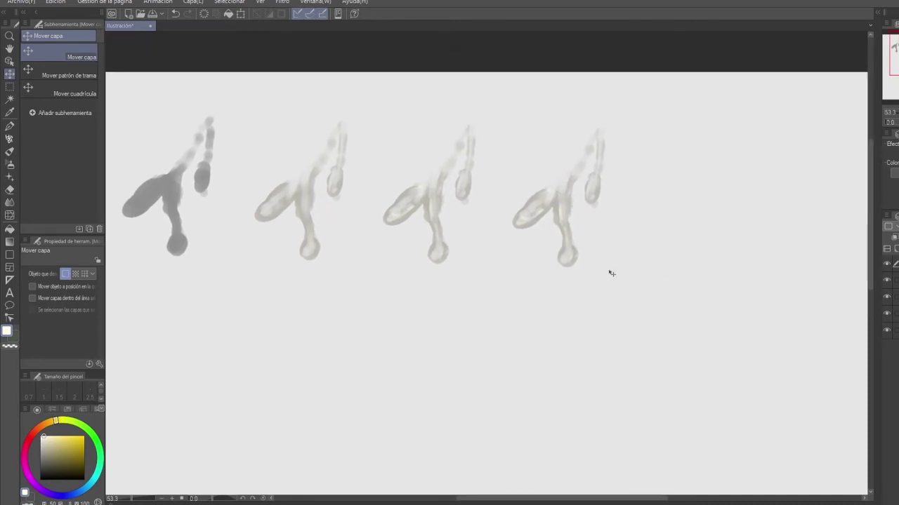
click(889, 266)
drag(819, 326, 717, 313)
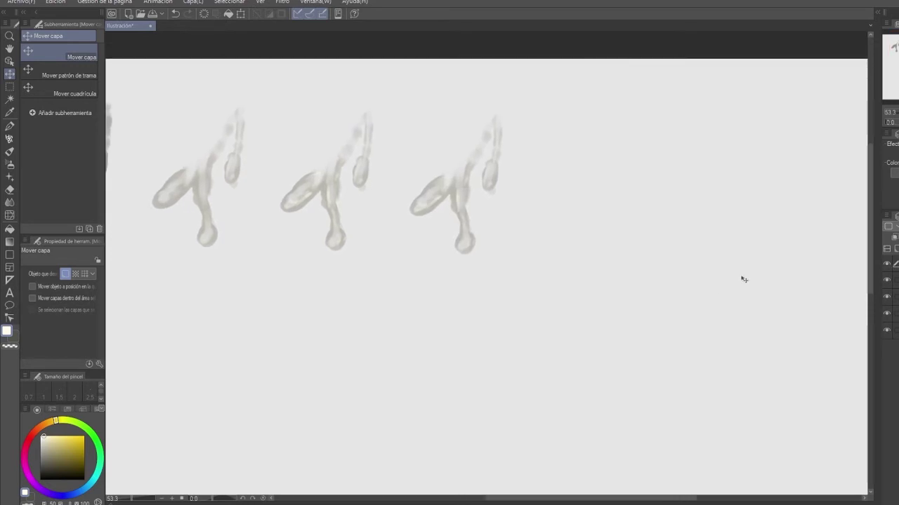
- Add crisp white reflections along the fourth drip's lobe, stem and drops with the hard Maru pen at size 42.4
click(9, 126)
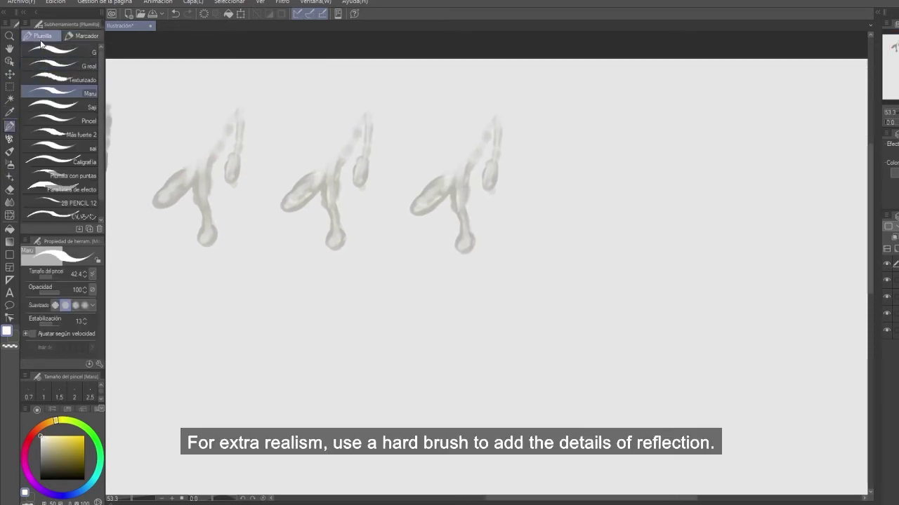
mouse_move(421, 206)
mouse_down()
mouse_move(433, 194)
mouse_move(458, 203)
mouse_move(462, 247)
mouse_up()
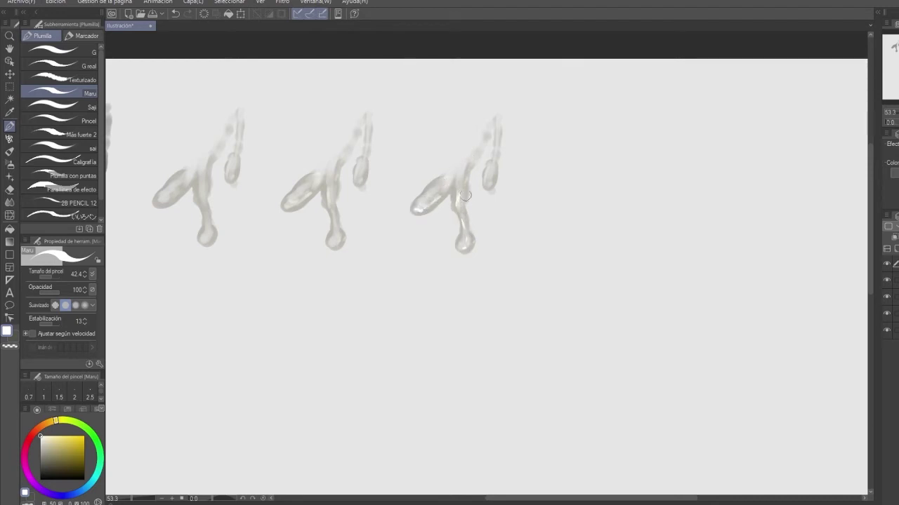
drag(465, 195, 462, 167)
- Paint darker yellowish-grey shadow accents along the fourth drip's edges and upper strands, using the paint 3 brush at size 18.4
click(55, 444)
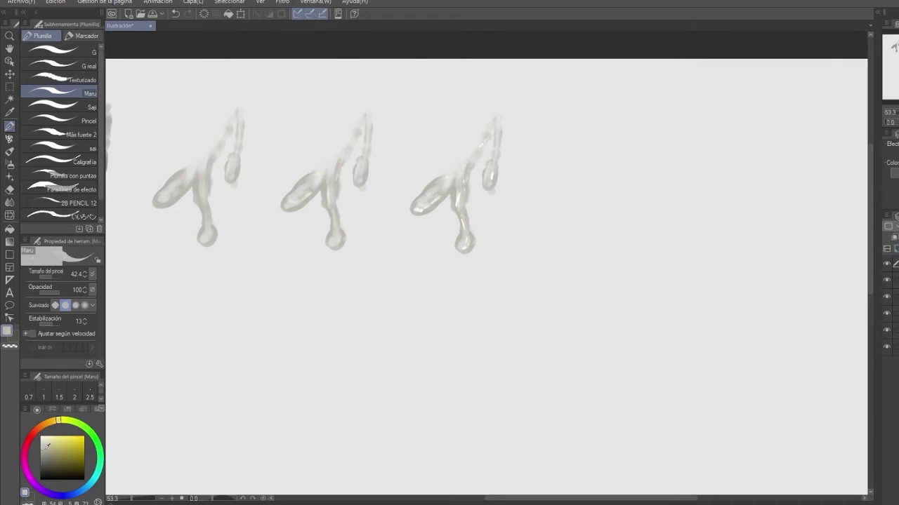
click(49, 447)
click(9, 151)
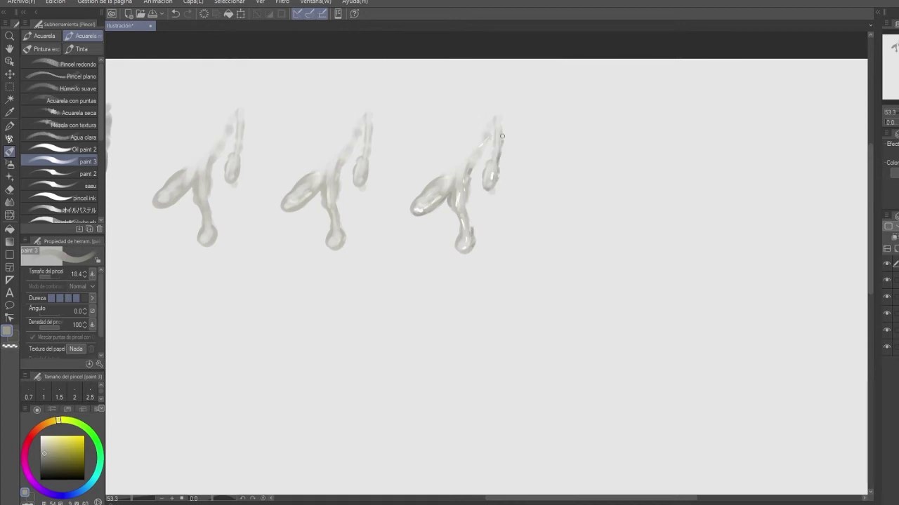
drag(483, 149, 493, 133)
- Duplicate the fourth drip, place the copy beside it as the fifth, and toggle the copy's visibility to check it
scroll(648, 185, down, 1)
drag(634, 222, 656, 213)
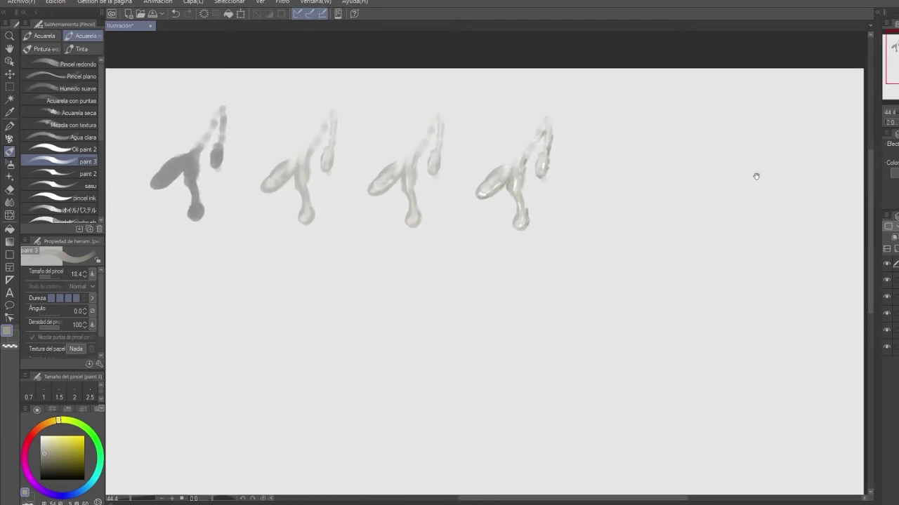
key(k)
drag(509, 185, 613, 185)
drag(653, 212, 642, 223)
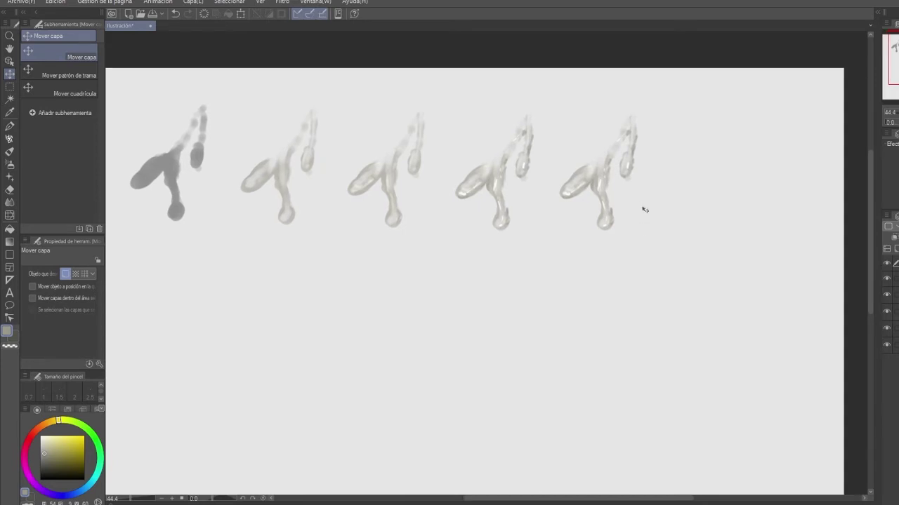
click(887, 264)
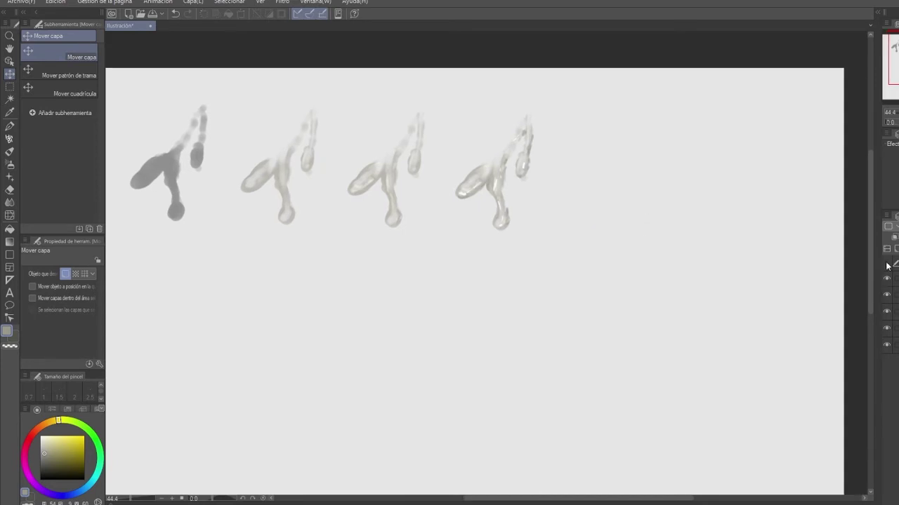
click(887, 263)
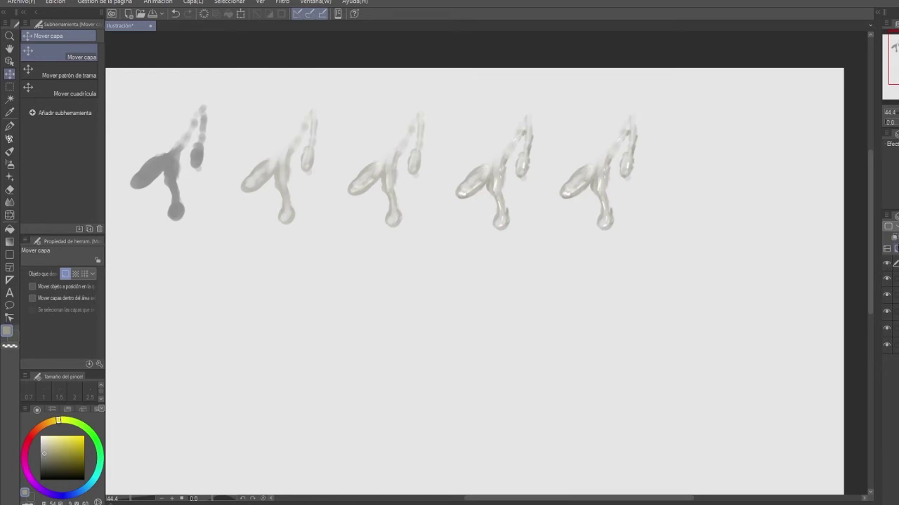
- Add a new layer and set up the Suave airbrush with a light peach-orange colour
click(896, 249)
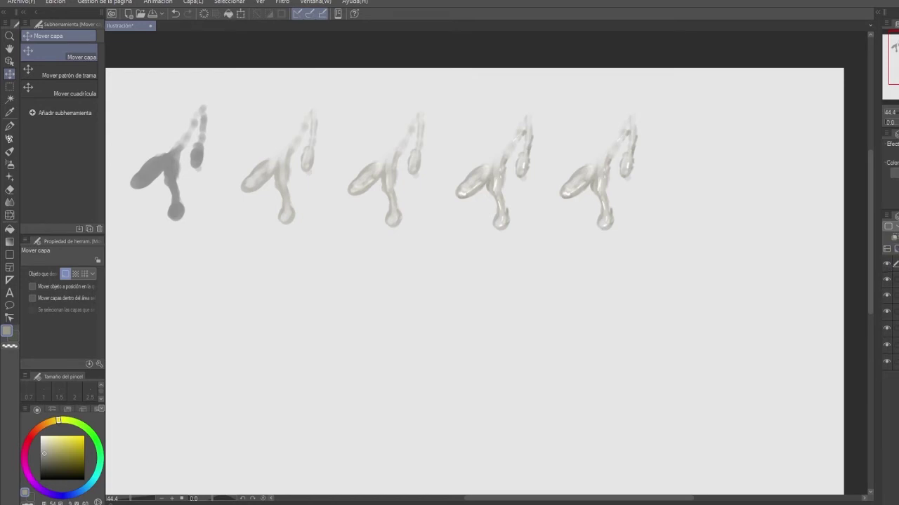
click(46, 428)
click(58, 437)
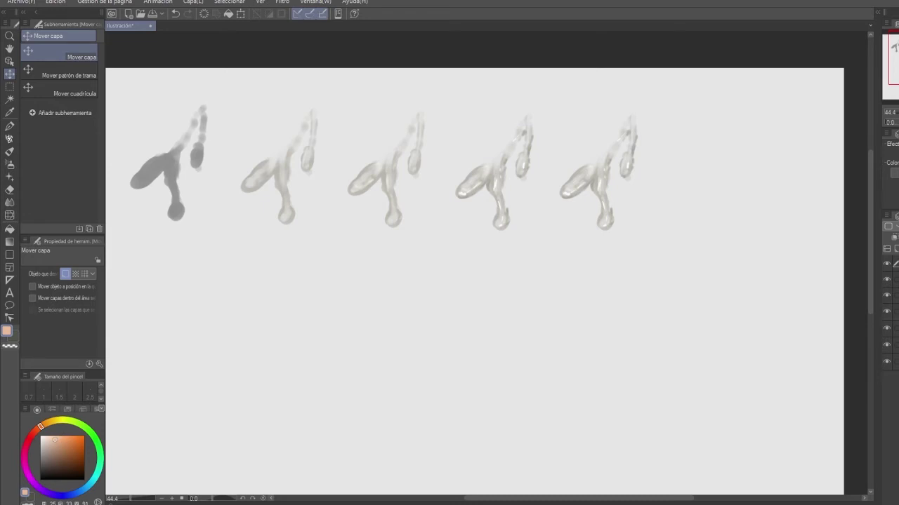
click(10, 164)
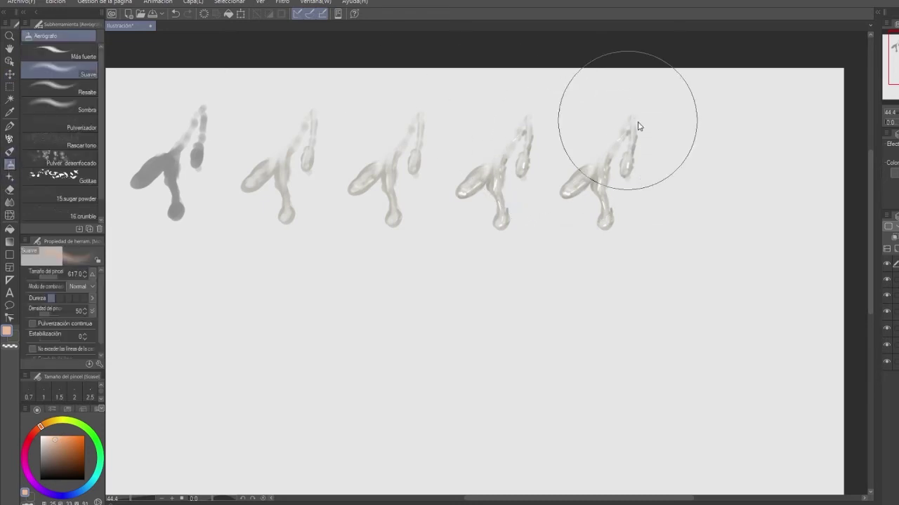
- Airbrush subtle peach tints onto the fifth drip, undoing unwanted strokes and reducing the brush size to 55
key(bracketleft)
mouse_move(571, 182)
mouse_down()
mouse_move(634, 114)
mouse_move(589, 189)
mouse_move(587, 163)
mouse_move(604, 154)
mouse_move(572, 185)
mouse_move(598, 159)
mouse_move(602, 203)
mouse_move(578, 186)
mouse_move(602, 165)
mouse_move(603, 220)
mouse_up()
key(ctrl+z)
key(ctrl+z)
key(ctrl+z)
key(bracketleft)
key(bracketleft)
key(ctrl+z)
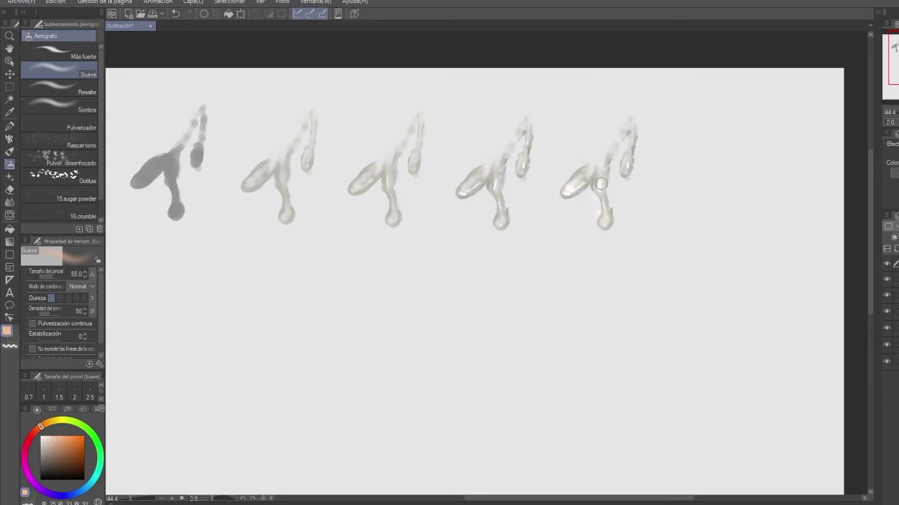
scroll(628, 130, down, 2)
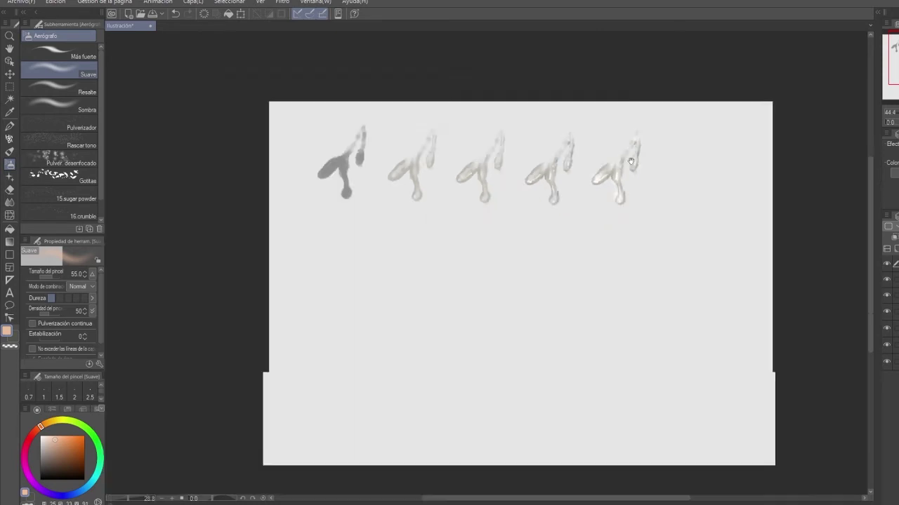
key(e)
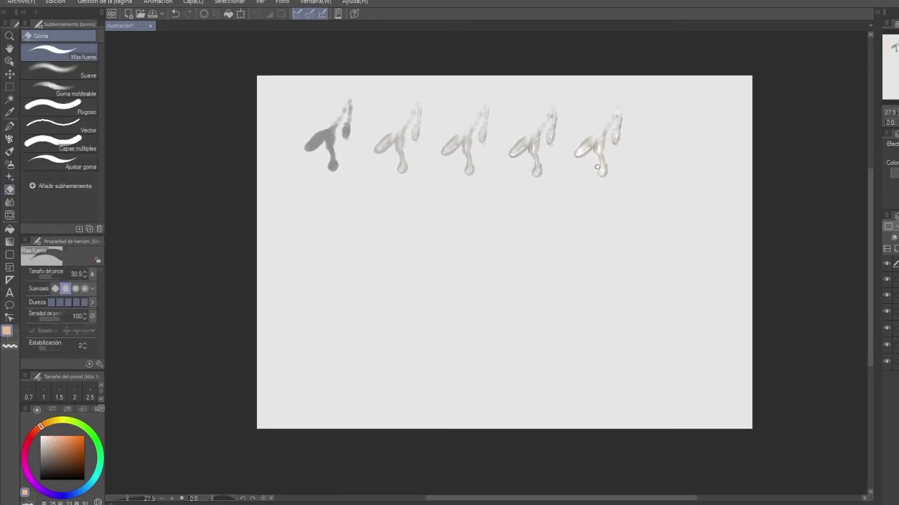
key(b)
drag(707, 197, 710, 237)
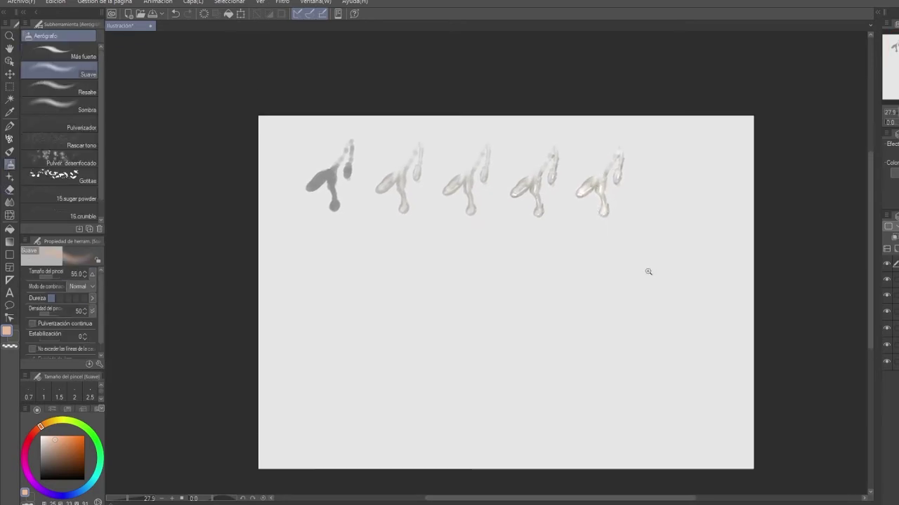
scroll(650, 275, up, 2)
mouse_move(652, 275)
mouse_down()
mouse_move(754, 288)
mouse_move(742, 273)
mouse_move(706, 294)
mouse_up()
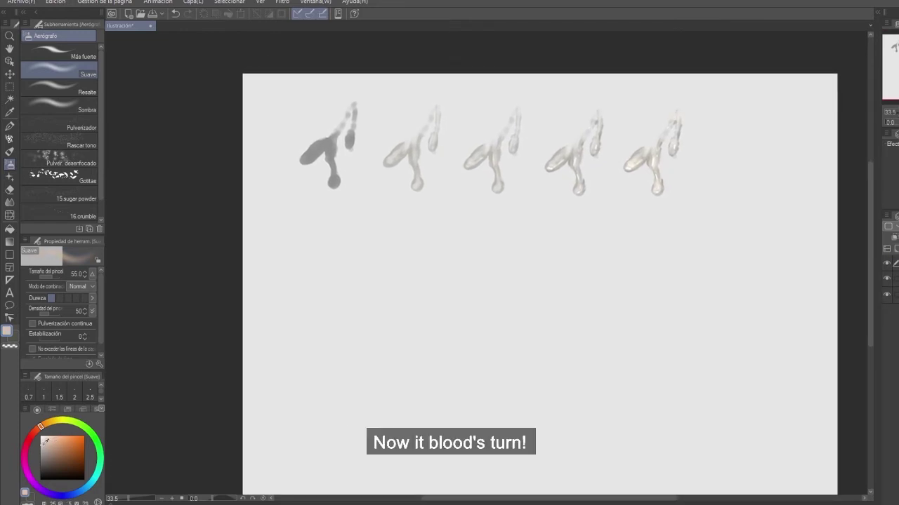
- On a new layer, paint a brownish-red zigzag blood smear below the first drip, using the paint 3 brush at size 62.8
click(10, 152)
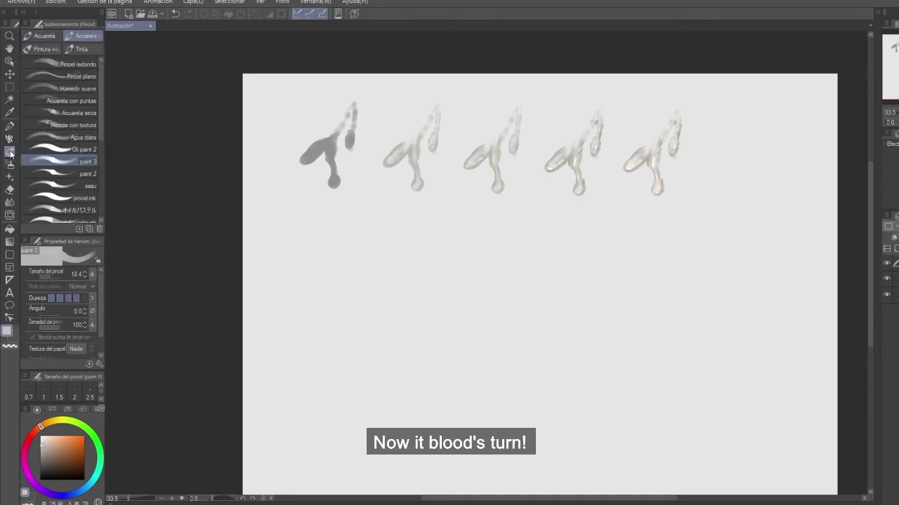
drag(412, 275, 420, 261)
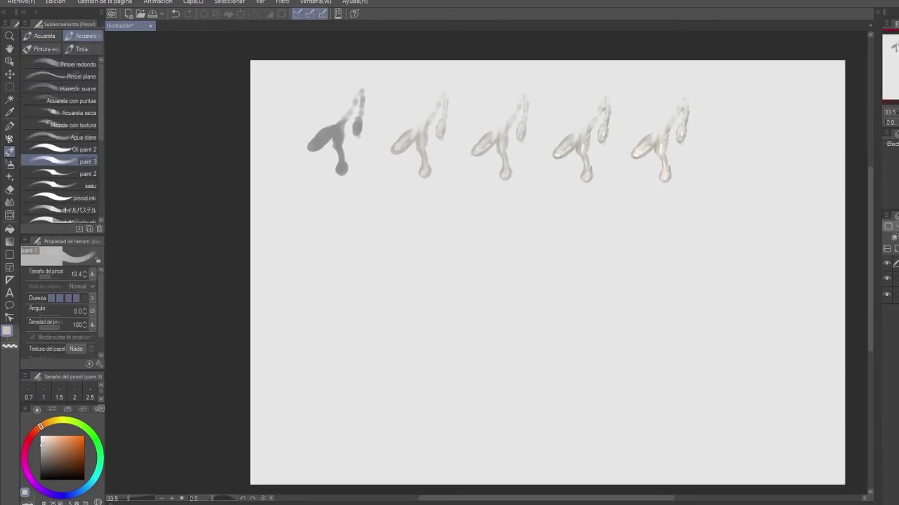
click(896, 249)
click(64, 447)
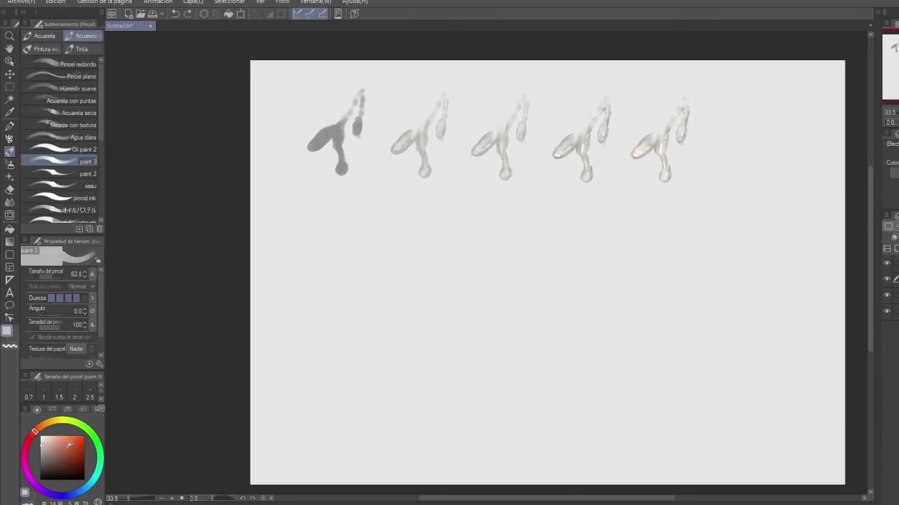
mouse_move(323, 270)
mouse_down()
mouse_move(317, 281)
mouse_move(312, 256)
mouse_move(344, 257)
mouse_move(369, 274)
mouse_move(344, 251)
mouse_move(327, 268)
mouse_move(337, 272)
mouse_move(361, 247)
mouse_move(368, 266)
mouse_move(405, 274)
mouse_move(348, 273)
mouse_move(314, 254)
mouse_move(353, 252)
mouse_up()
key(ctrl+z)
click(68, 455)
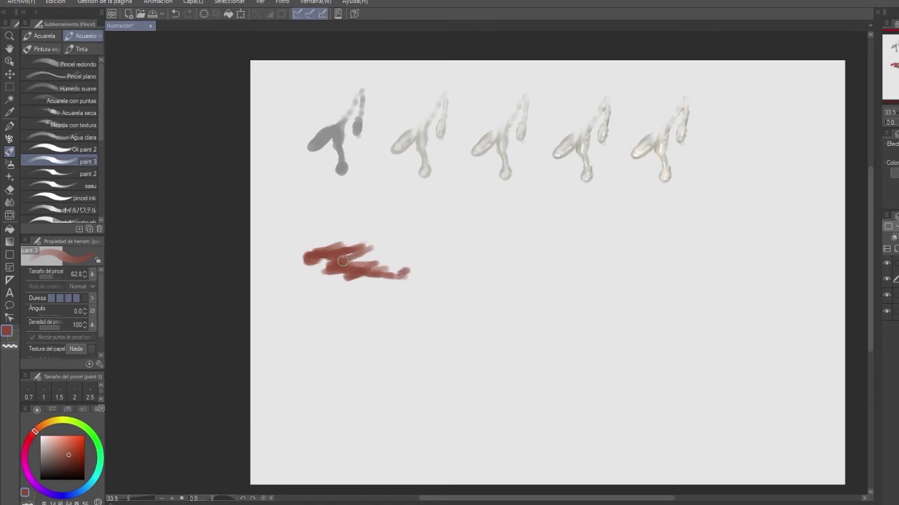
- Duplicate the red smear beside the original and darken the copy's centre with very dark red, using the paint 3 brush at size 62.8
click(10, 74)
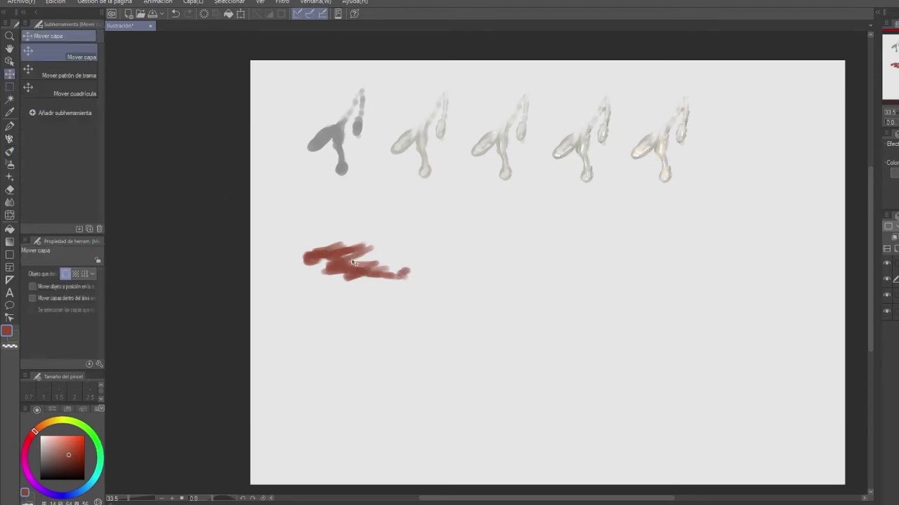
mouse_move(353, 263)
mouse_down()
mouse_move(486, 255)
mouse_move(475, 251)
mouse_up()
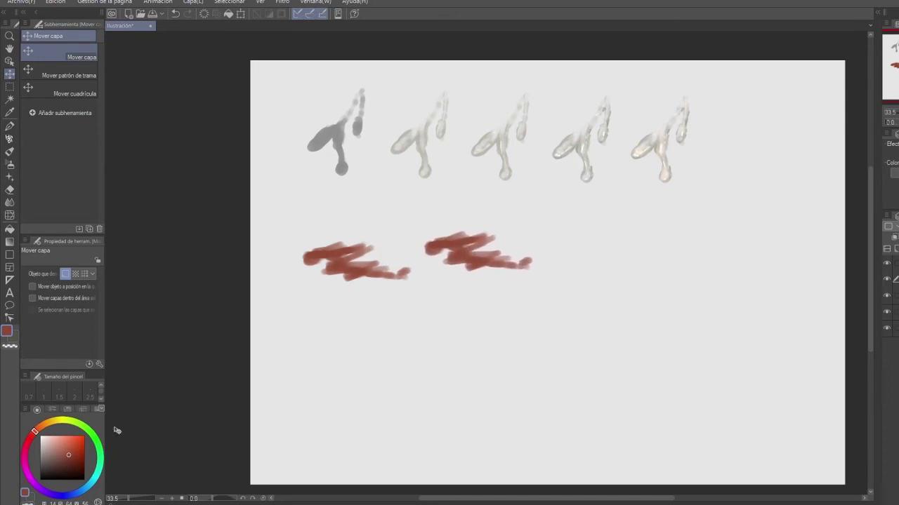
click(75, 465)
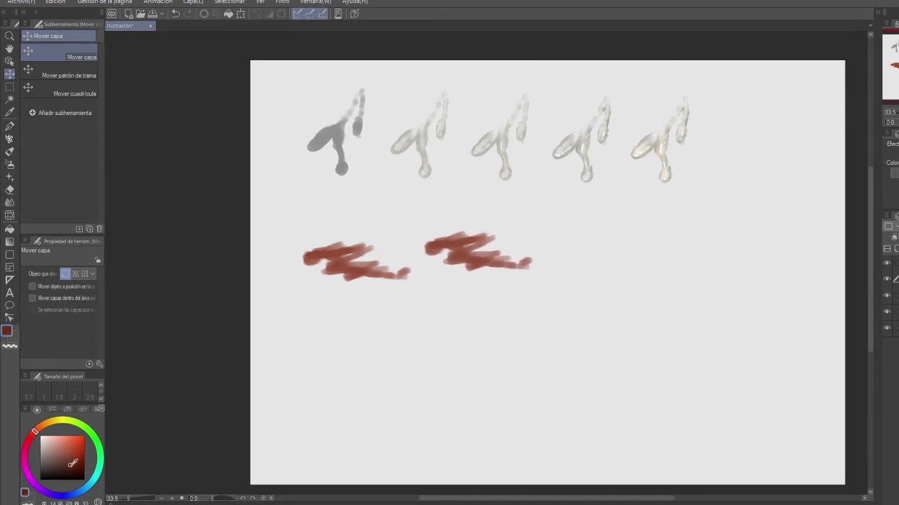
click(31, 436)
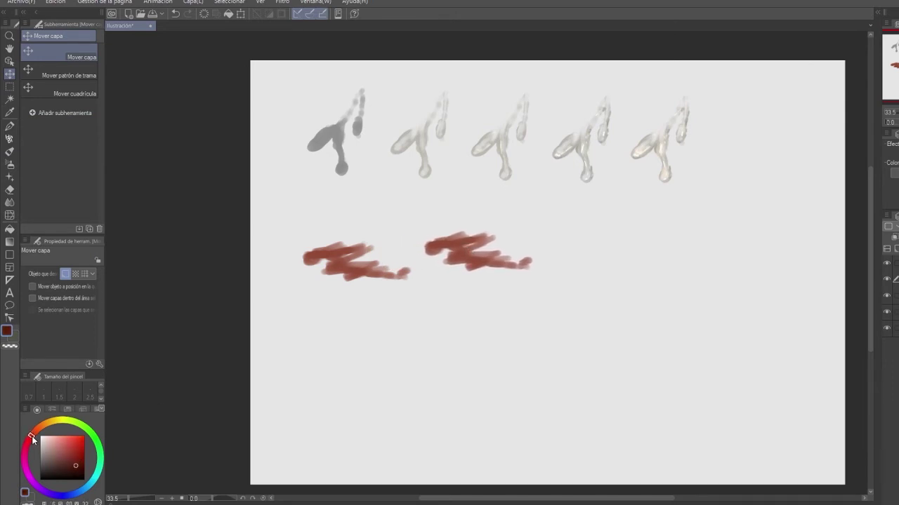
click(7, 153)
mouse_move(463, 231)
mouse_down()
mouse_move(469, 237)
mouse_move(453, 246)
mouse_move(503, 263)
mouse_move(460, 271)
mouse_move(487, 260)
mouse_up()
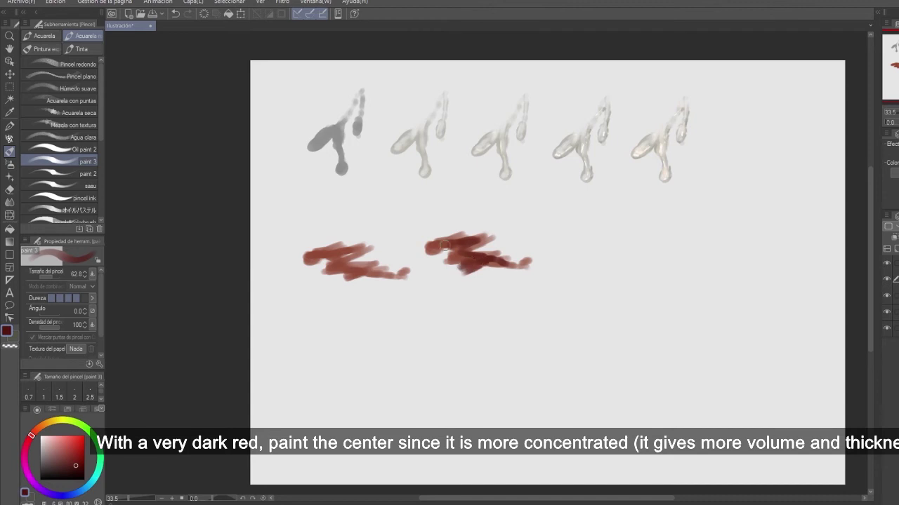
- Add thin, near-black red accents along the second smear's strands and lower edge, using the paint 3 brush at size 22.8
click(43, 36)
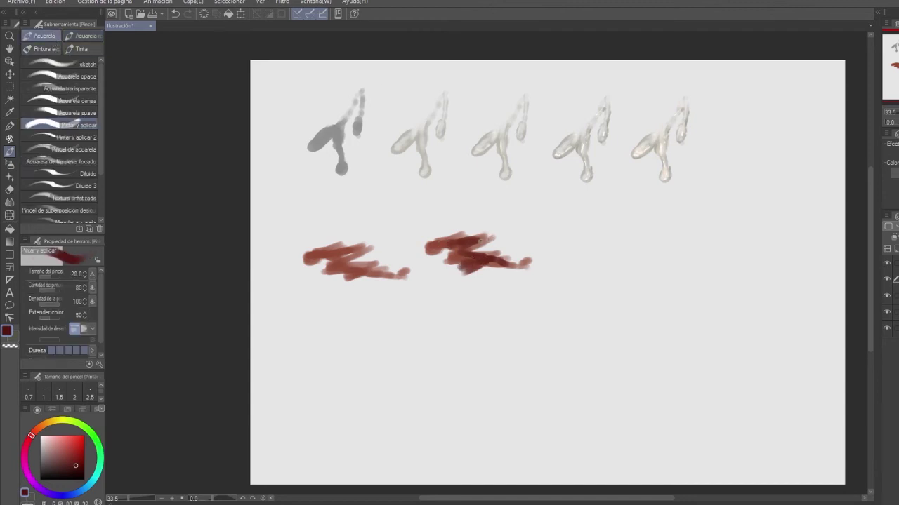
click(83, 35)
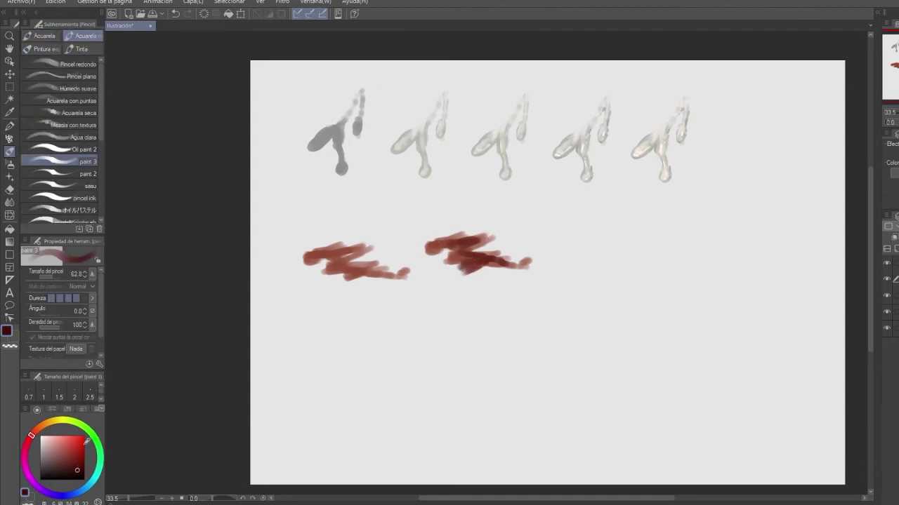
mouse_move(433, 243)
mouse_down()
mouse_move(455, 244)
mouse_move(456, 255)
mouse_up()
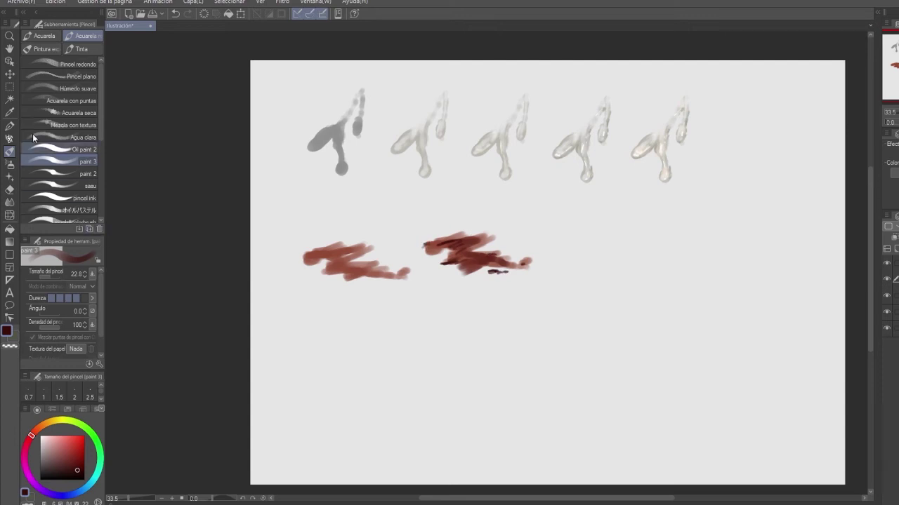
- Duplicate the second smear beside it as the third and paint orange-red areas over the copy's centre and thin end
click(10, 73)
mouse_move(504, 261)
mouse_down()
mouse_move(654, 269)
mouse_move(639, 263)
mouse_up()
click(82, 447)
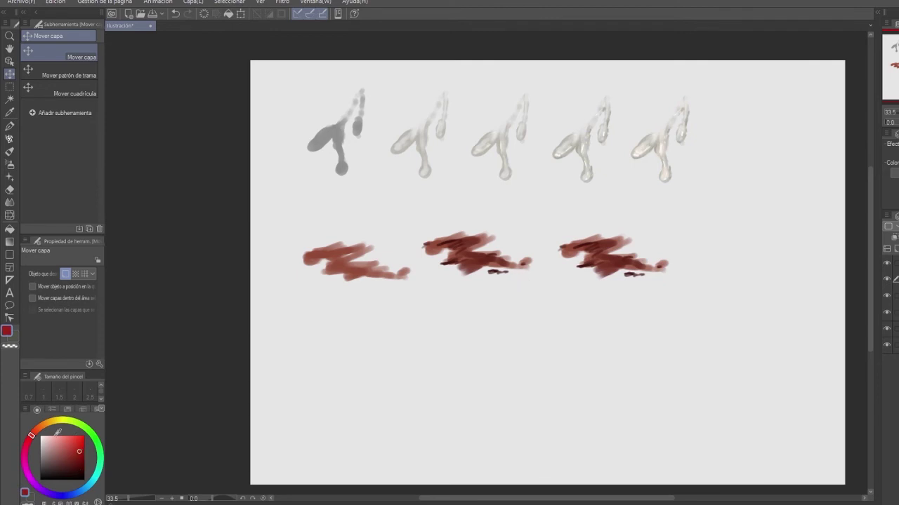
click(36, 431)
click(10, 152)
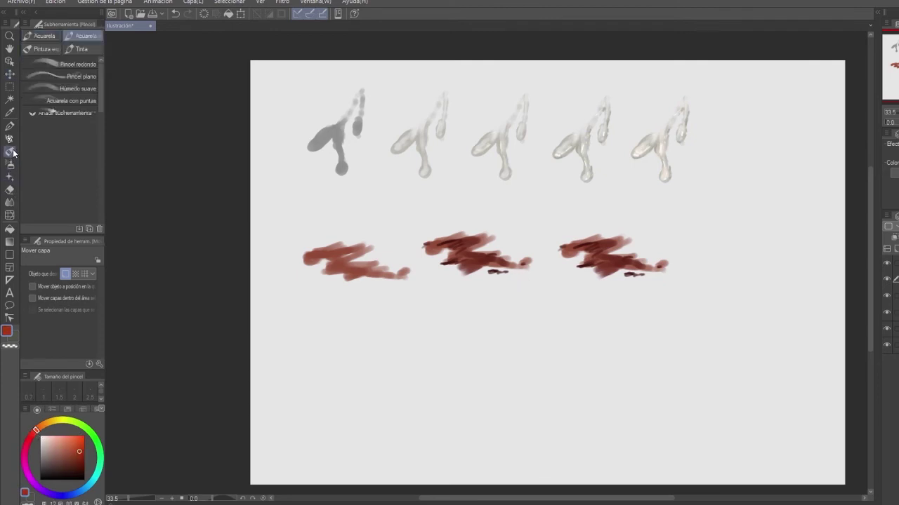
mouse_move(619, 255)
mouse_down()
mouse_move(652, 270)
mouse_move(682, 267)
mouse_move(662, 266)
mouse_up()
- Paint brighter orange-red accents on the third smear, using the paint 3 brush at size 44.8
click(80, 448)
click(44, 36)
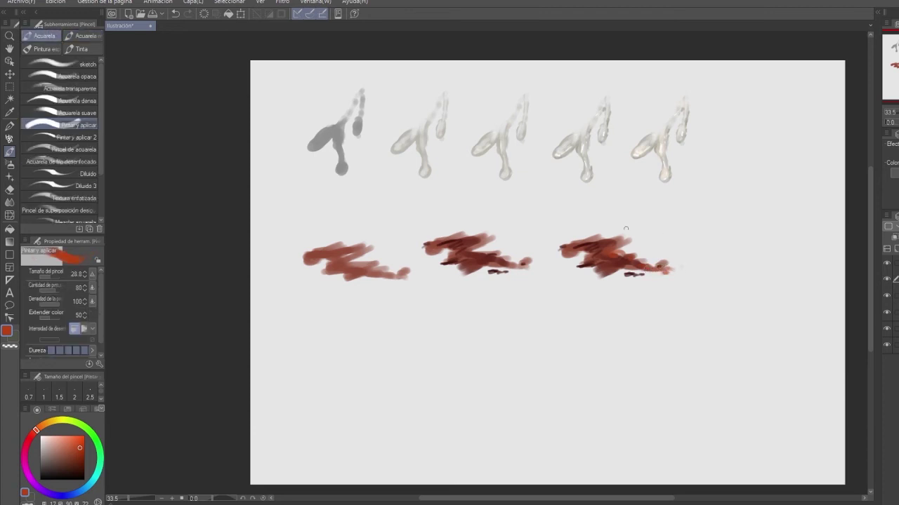
click(83, 36)
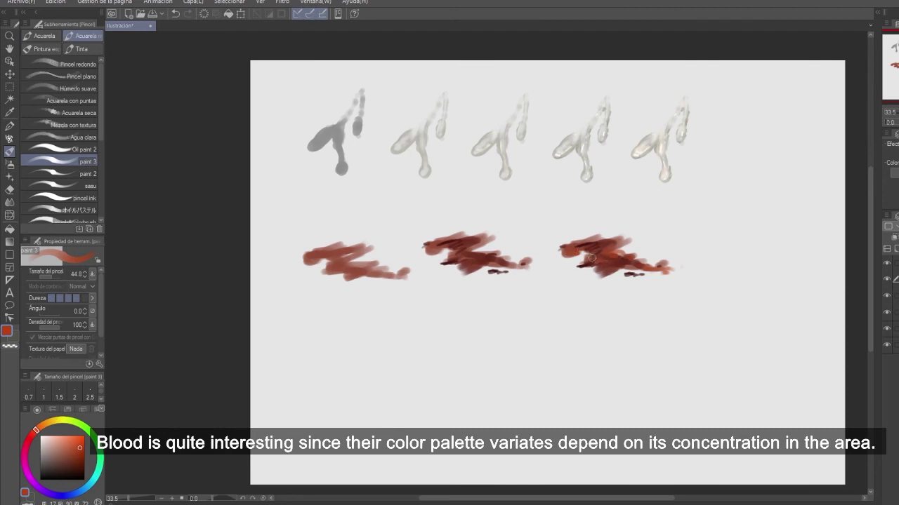
- Duplicate the third smear and place the copy beside it as the fourth
key(k)
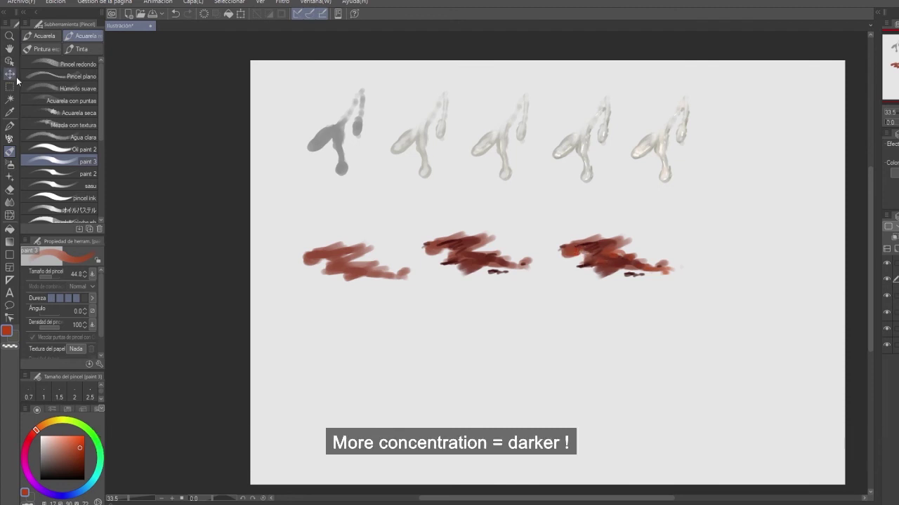
drag(623, 260, 756, 256)
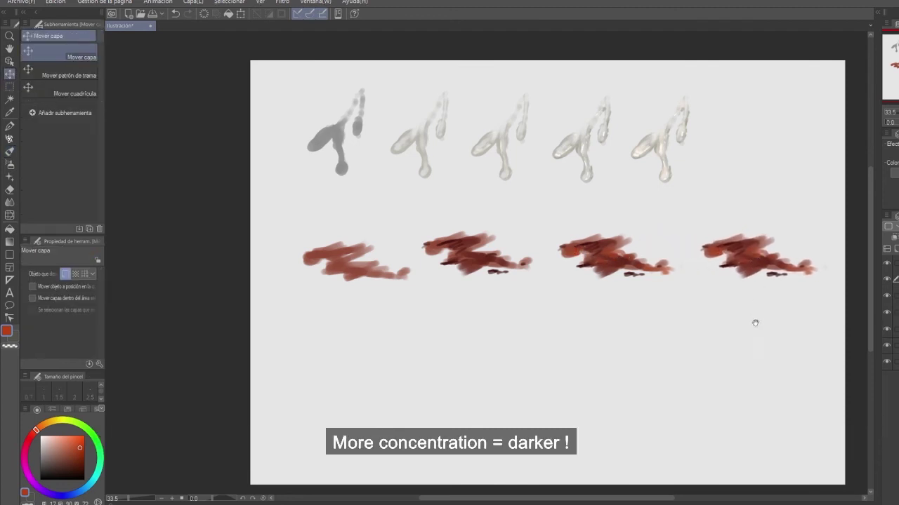
drag(753, 319, 587, 290)
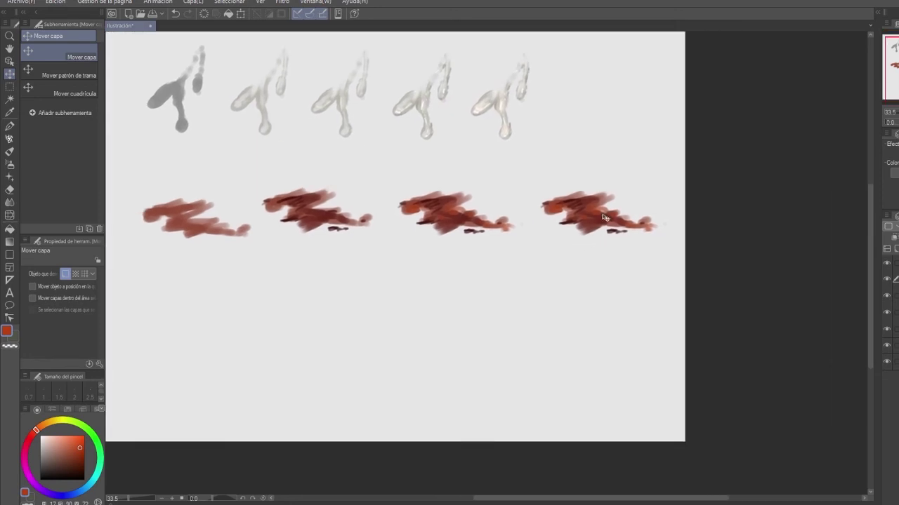
drag(600, 220, 599, 225)
drag(578, 291, 576, 313)
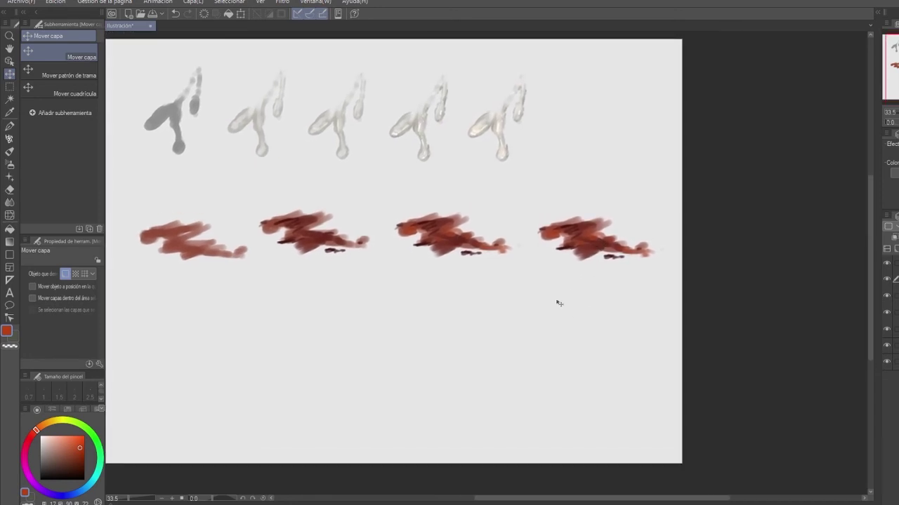
- Blend some edges and corners of the fourth smear with the Pintar y aplicar watercolour brush at size 28.8
click(10, 152)
click(50, 36)
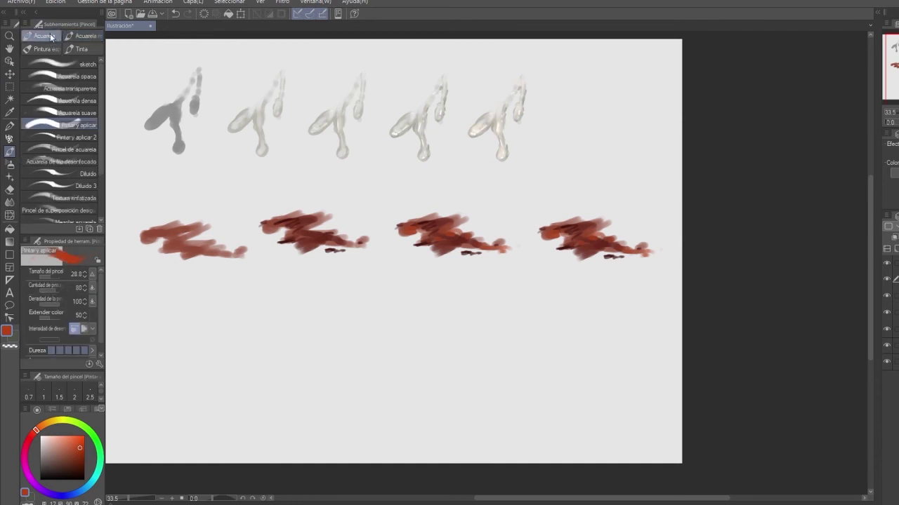
mouse_move(612, 221)
mouse_down()
mouse_move(595, 231)
mouse_move(615, 220)
mouse_move(605, 238)
mouse_move(650, 247)
mouse_up()
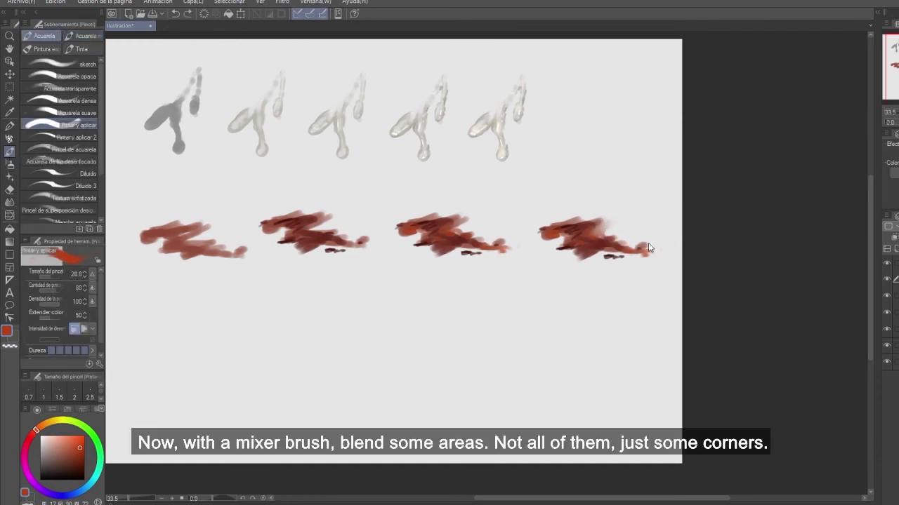
mouse_move(582, 240)
mouse_down()
mouse_move(545, 255)
mouse_move(579, 248)
mouse_move(584, 259)
mouse_move(579, 251)
mouse_move(630, 255)
mouse_up()
drag(542, 230, 564, 242)
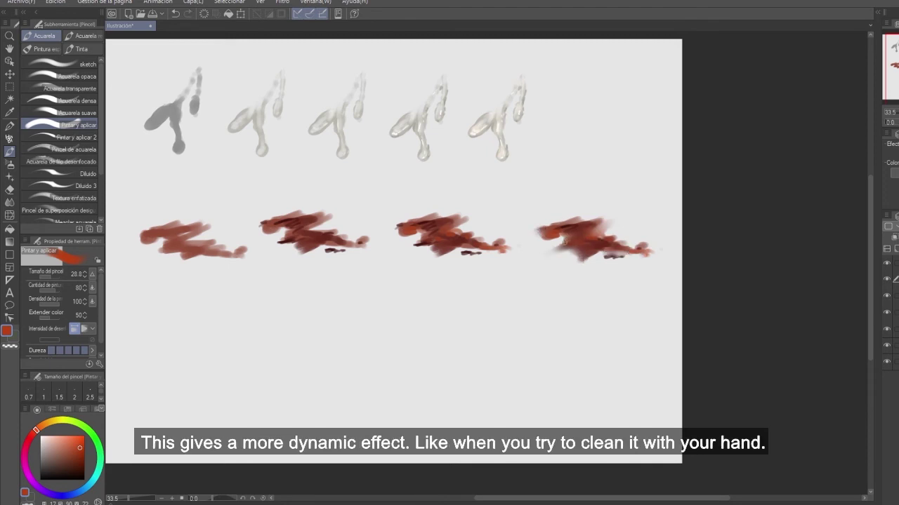
- Gently erase the fourth smear's blended corners with transparent colour, using the paint 3 brush at size 44.8
click(29, 503)
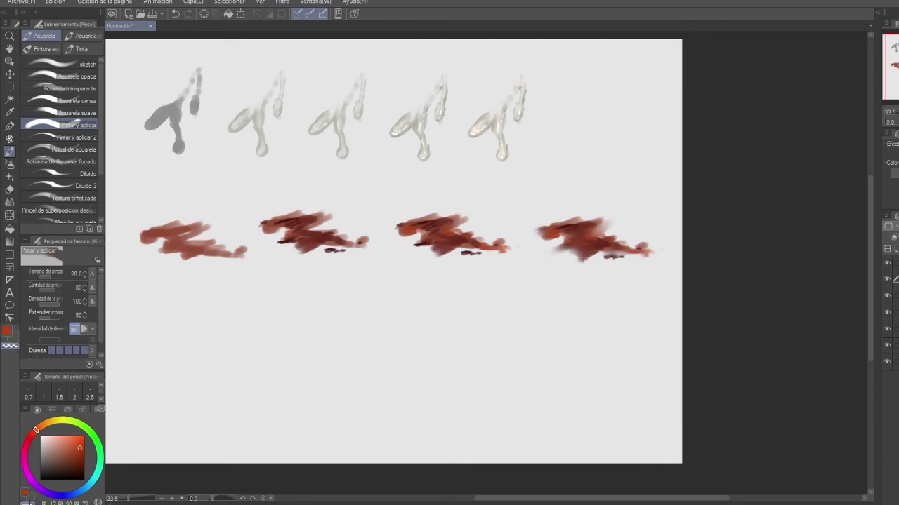
click(83, 36)
click(67, 161)
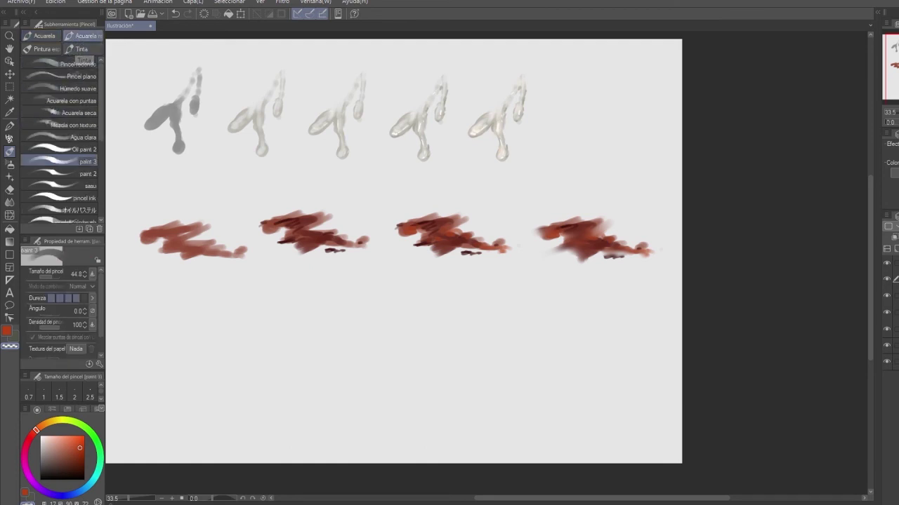
drag(546, 233, 583, 254)
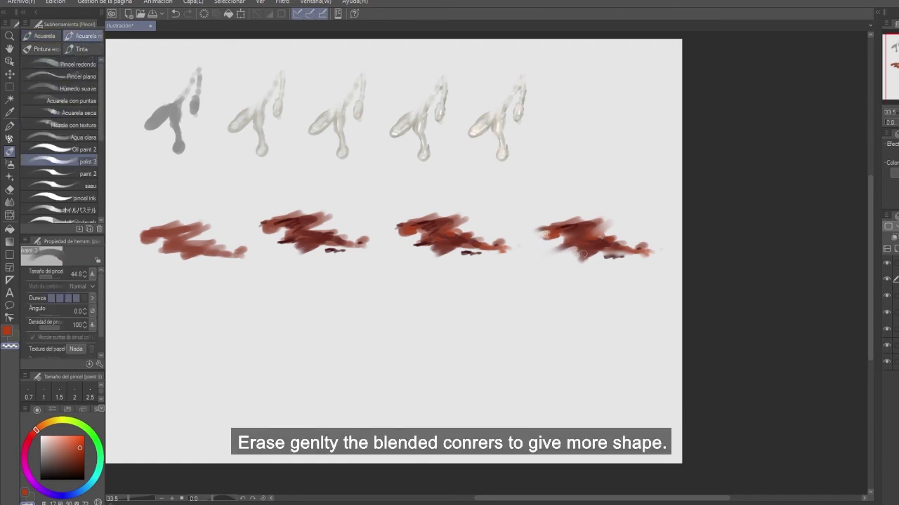
drag(605, 224, 603, 229)
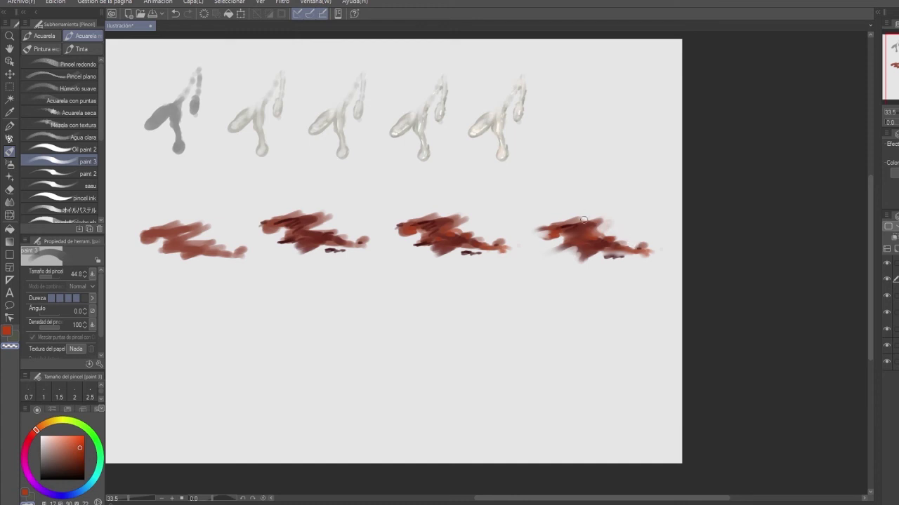
- Duplicate the fourth smear and place the copy below the first smear as the fifth
click(10, 73)
mouse_move(594, 245)
mouse_down()
mouse_move(215, 341)
mouse_move(187, 326)
mouse_up()
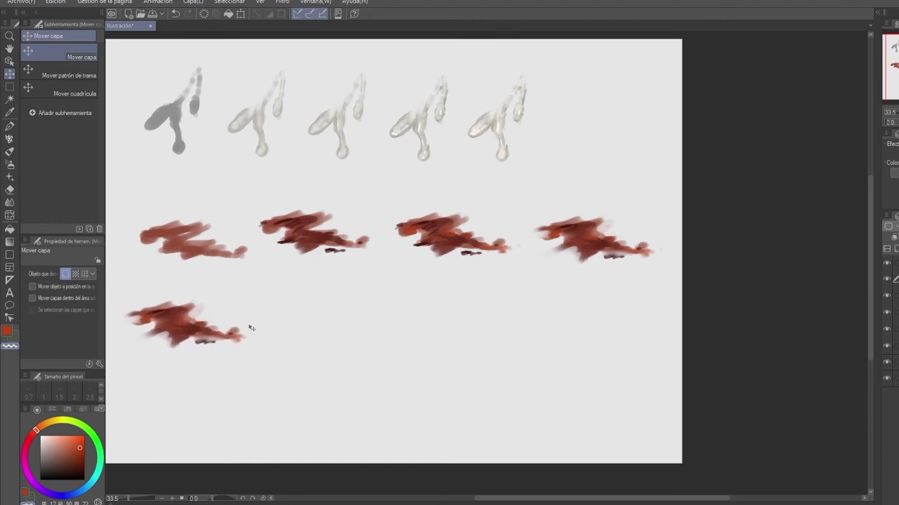
drag(251, 327, 457, 236)
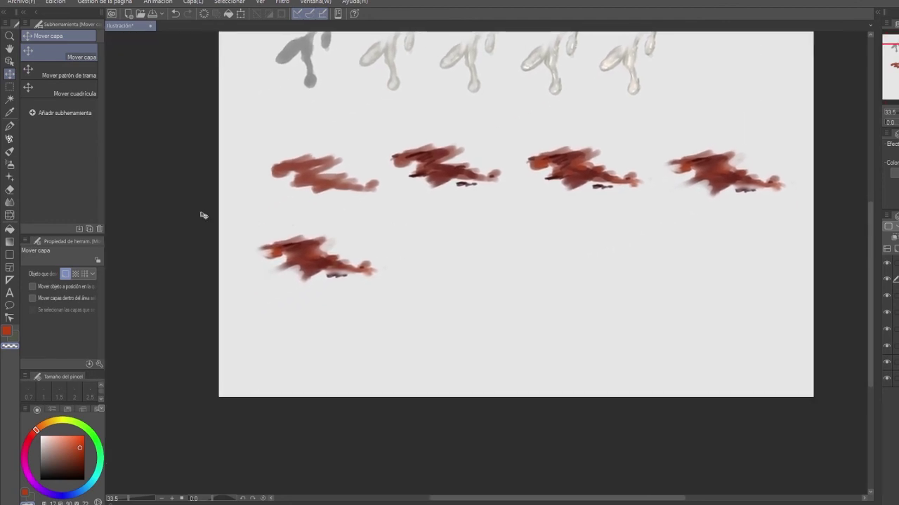
- Paint medium saturated red over the fifth smear's centre and strands, using the paint 3 brush at size 44.8
click(29, 438)
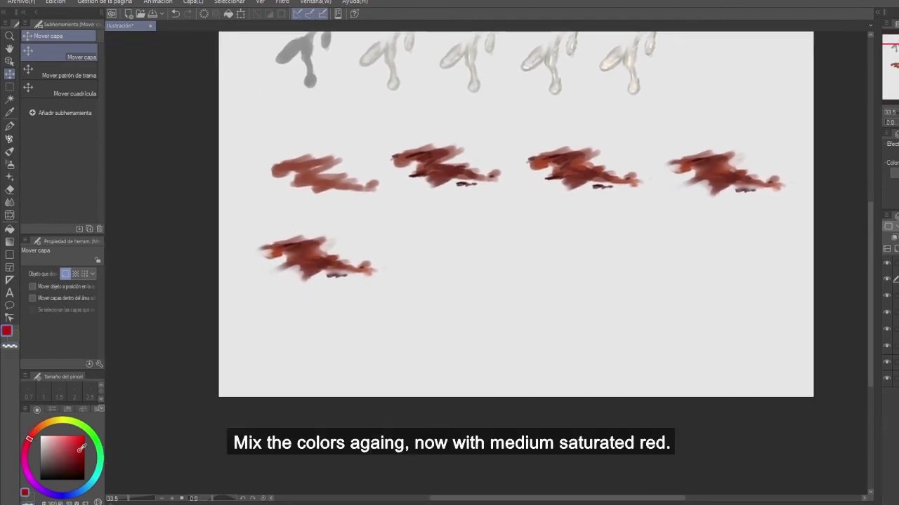
click(84, 454)
click(10, 151)
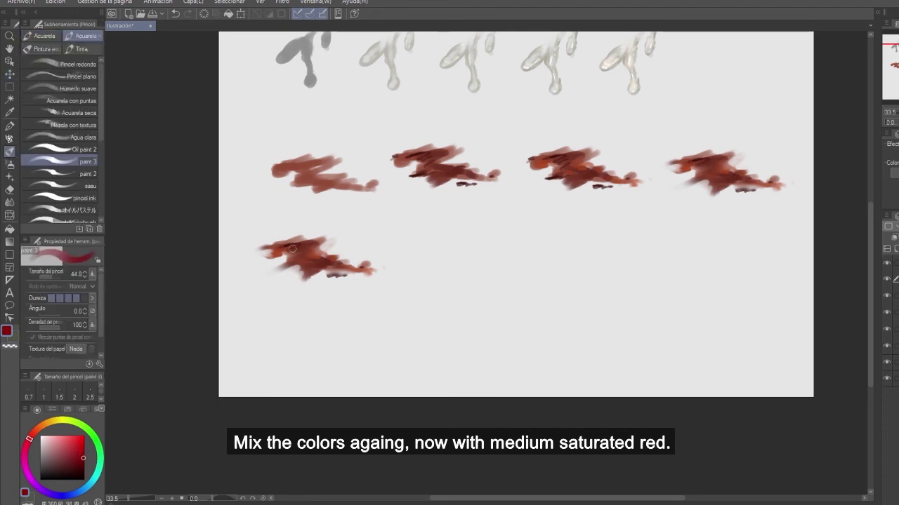
drag(296, 256, 316, 260)
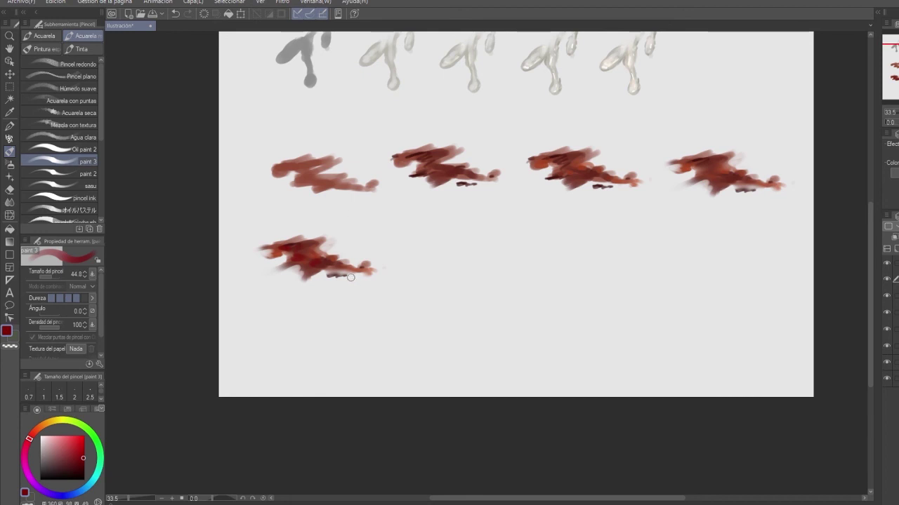
- Duplicate the fifth smear and place the copy beside it in the same row as the sixth
click(9, 73)
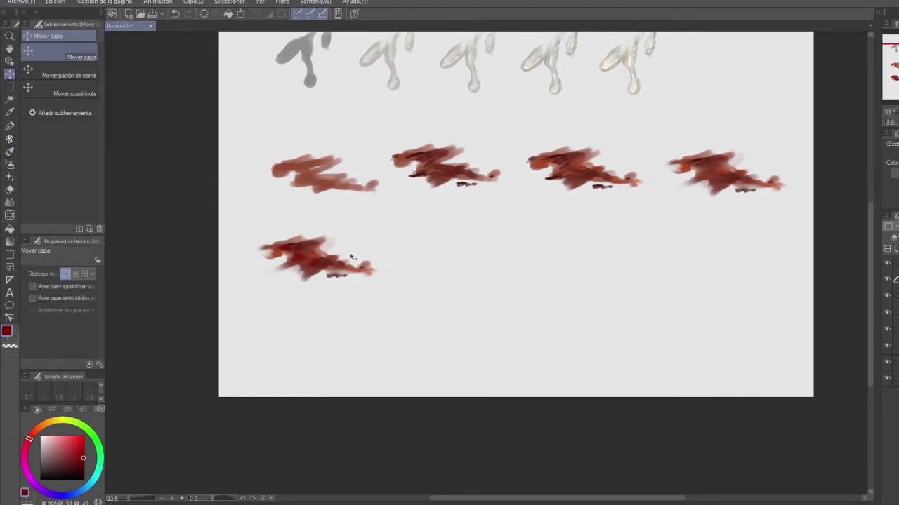
mouse_move(345, 260)
mouse_down()
mouse_move(514, 259)
mouse_move(489, 262)
mouse_up()
drag(581, 246, 556, 319)
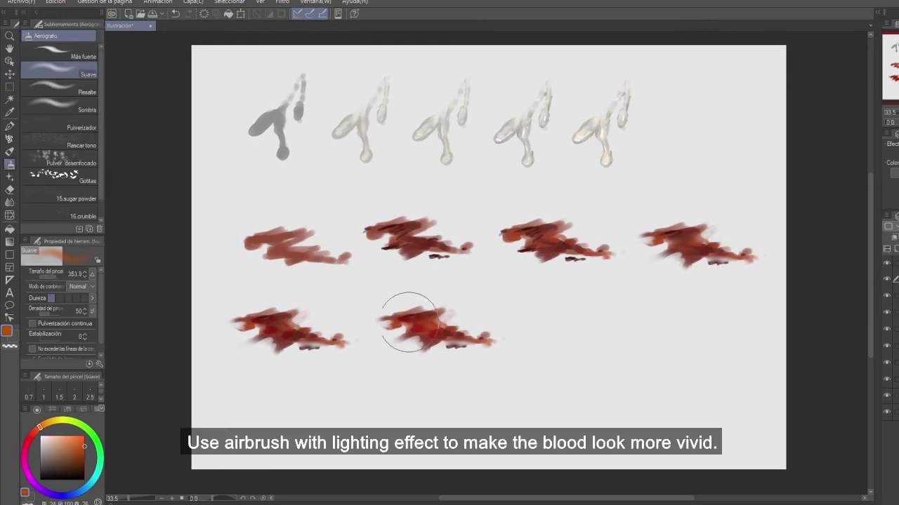
- Spray an orange glow over the sixth smear's centre and upper edge, using the Suave airbrush at size 353.9
drag(401, 321, 506, 321)
mouse_move(454, 332)
mouse_down()
mouse_move(491, 337)
mouse_move(456, 337)
mouse_move(467, 317)
mouse_up()
key(ctrl+z)
mouse_move(406, 307)
mouse_down()
mouse_move(434, 336)
mouse_move(465, 333)
mouse_move(431, 320)
mouse_up()
key(ctrl+z)
- Paint small light orange highlights on the sixth smear, using the paint 3 brush at size 20
click(46, 425)
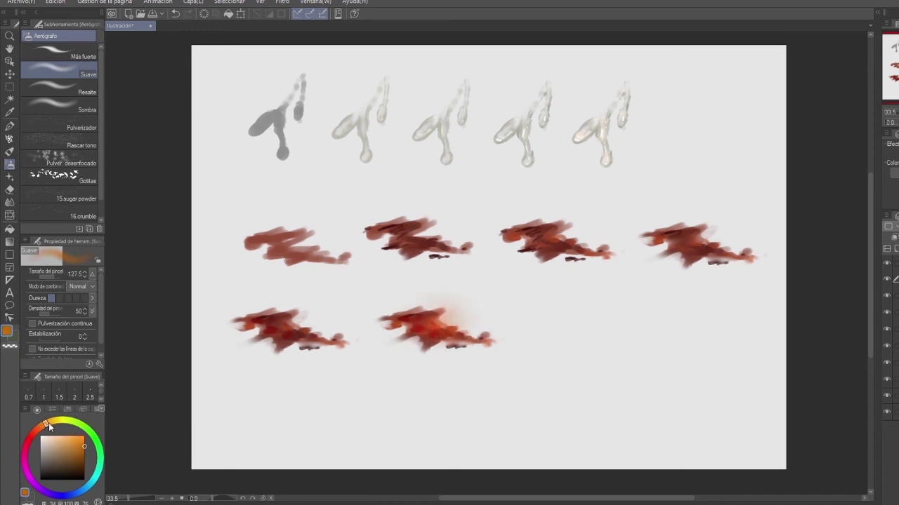
click(67, 441)
click(10, 151)
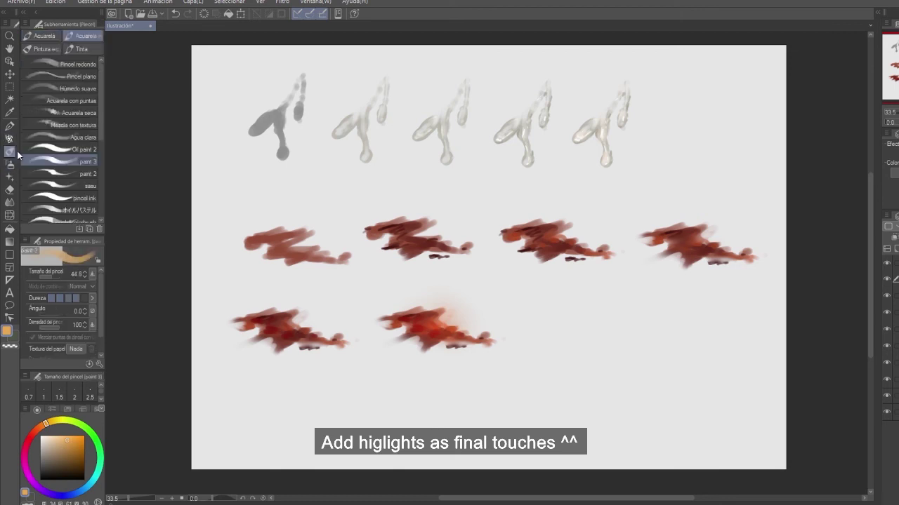
click(407, 319)
key(ctrl+z)
key(bracketleft)
key(bracketleft)
key(bracketleft)
key(bracketleft)
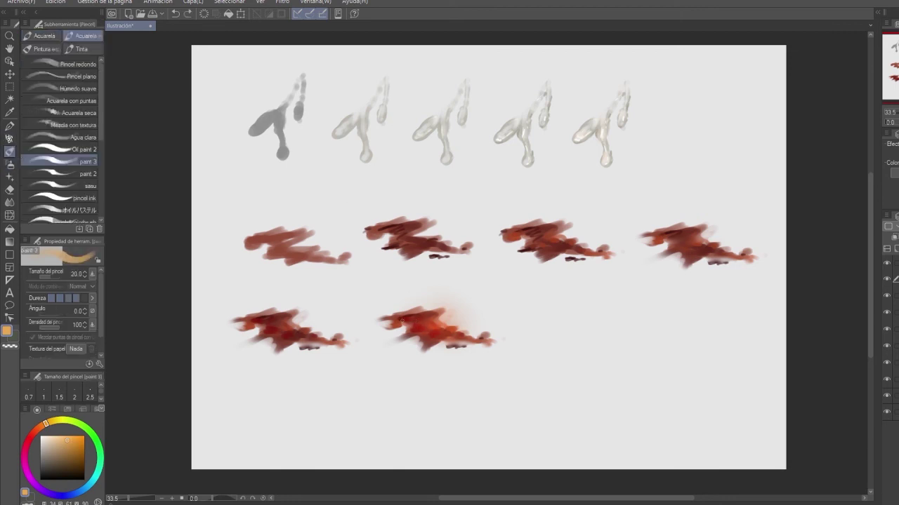
drag(403, 321, 411, 322)
- Add pale cream highlights to the sixth smear with paint 3 at size 20, softening them with Pintar y aplicar at size 28.8
click(49, 436)
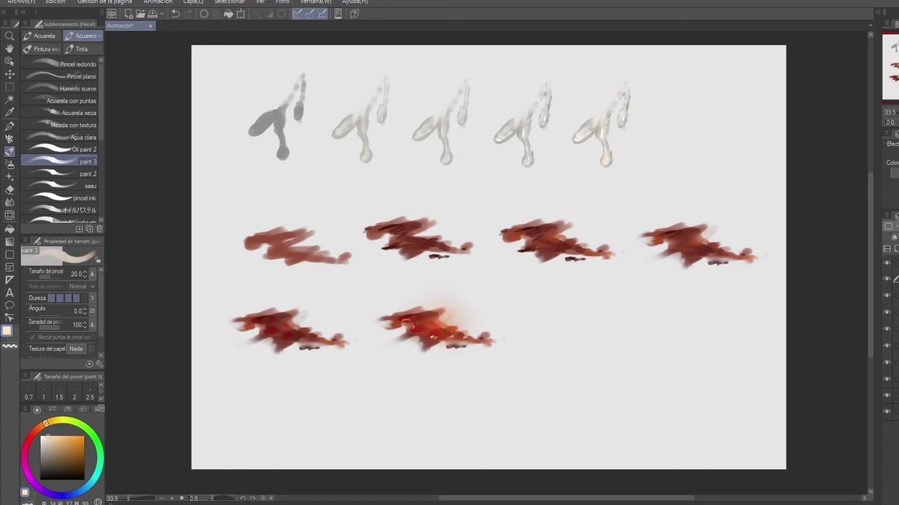
click(44, 36)
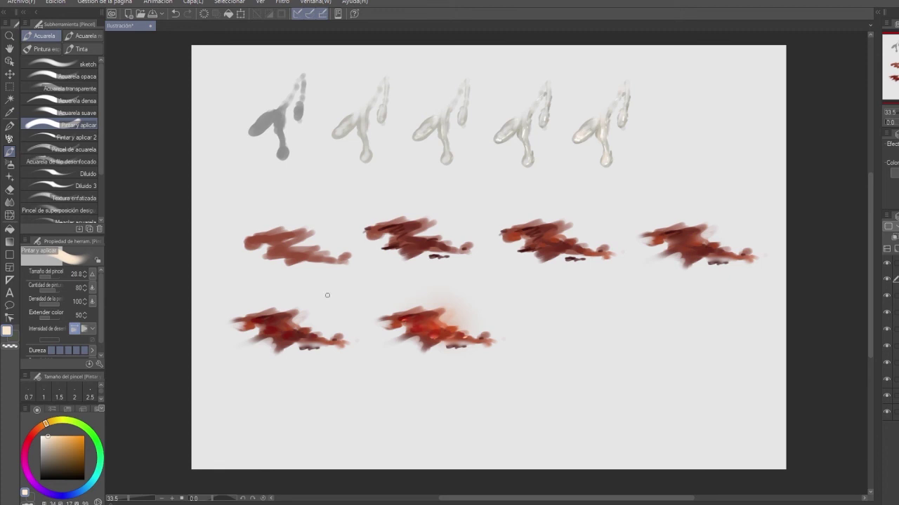
click(82, 36)
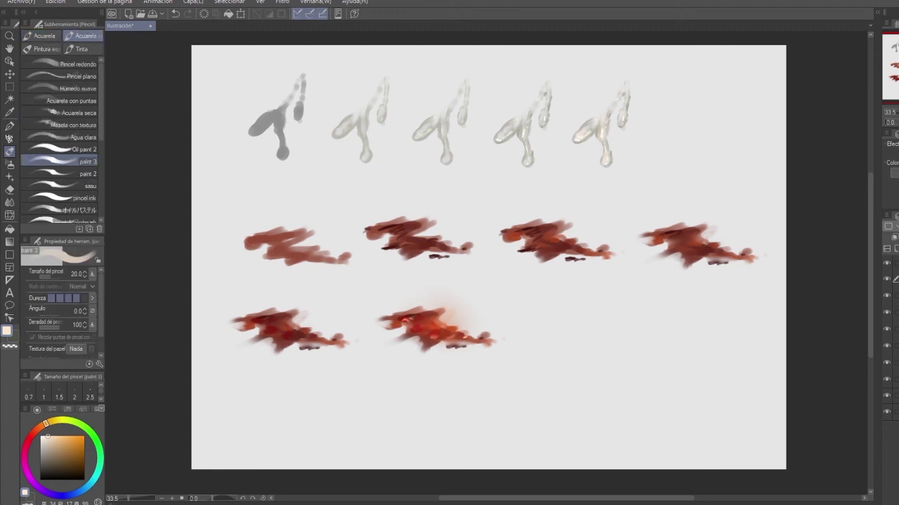
drag(735, 327, 714, 314)
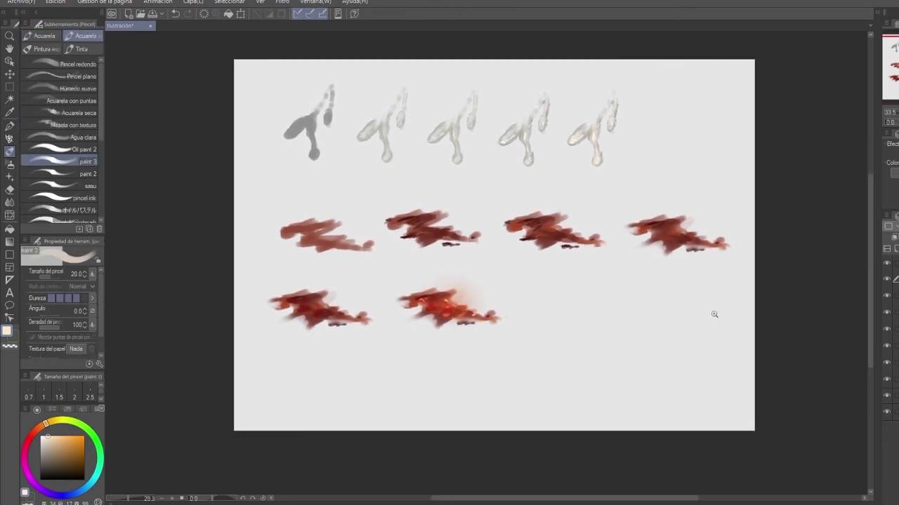